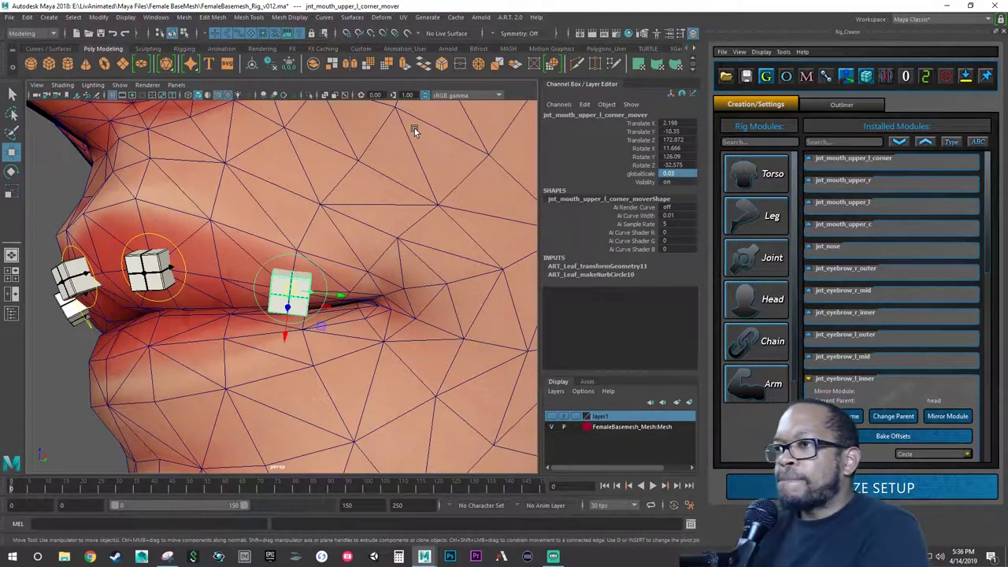
Check the left upper mouth-corner mover from the side, then save FemaleBasemesh_Rig_v012.ma
left_click_drag(235, 198, 261, 254, "alt")
scroll(264, 256, "down", 5)
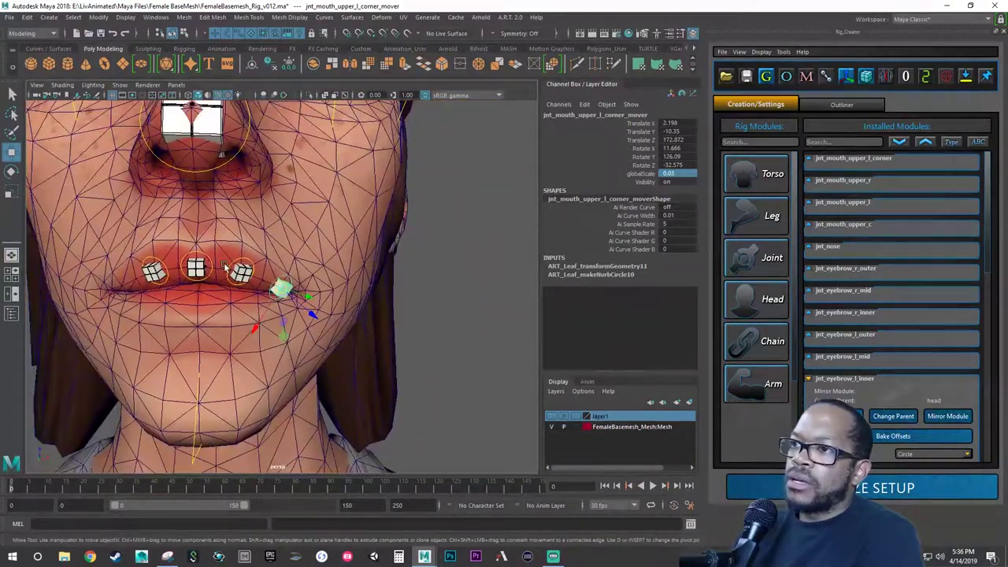
scroll(288, 277, "up", 1)
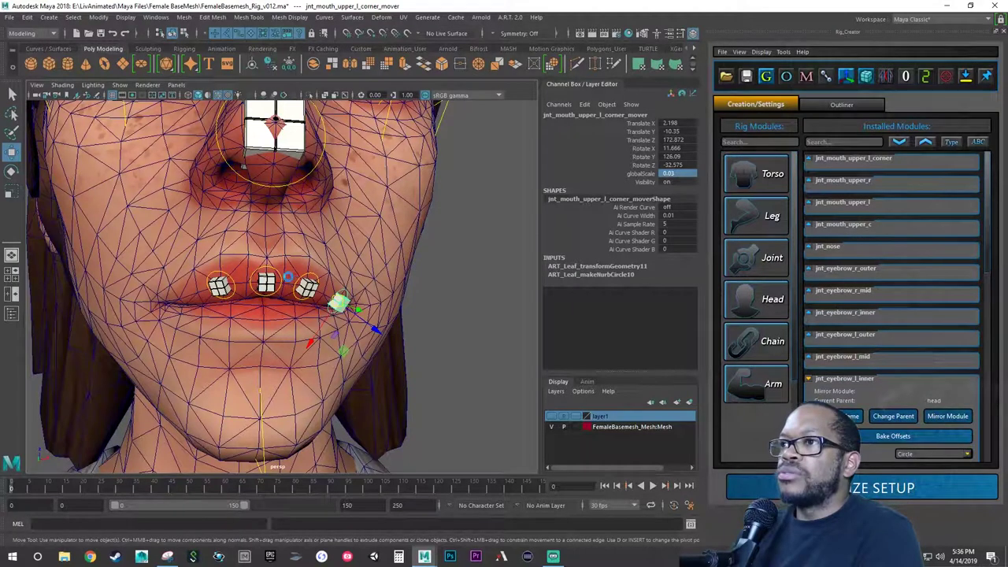
key("ctrl+s")
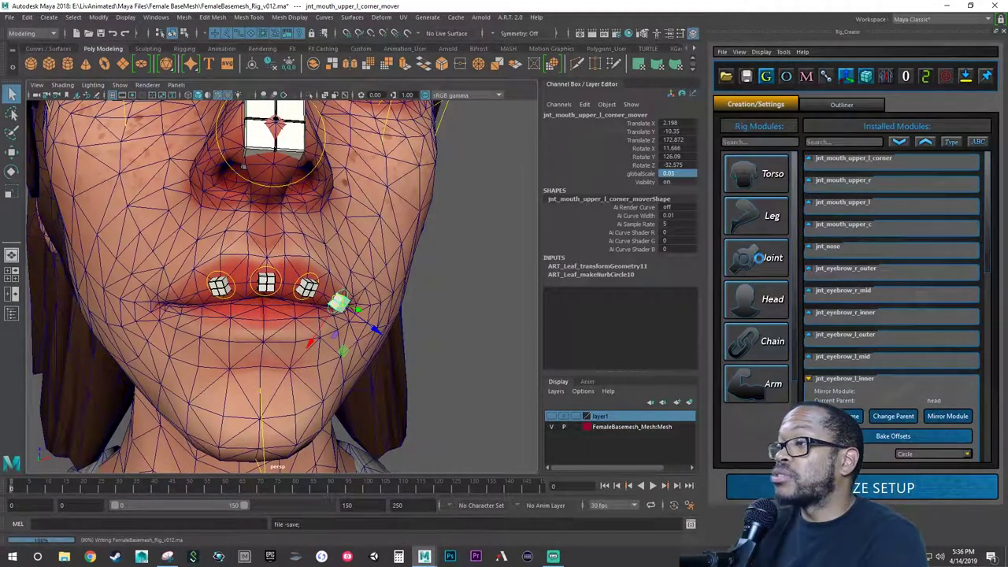
Set up a new joint module with parent bone head and suffix mouth_upper_r_corner
key("w")
left_click(218, 280)
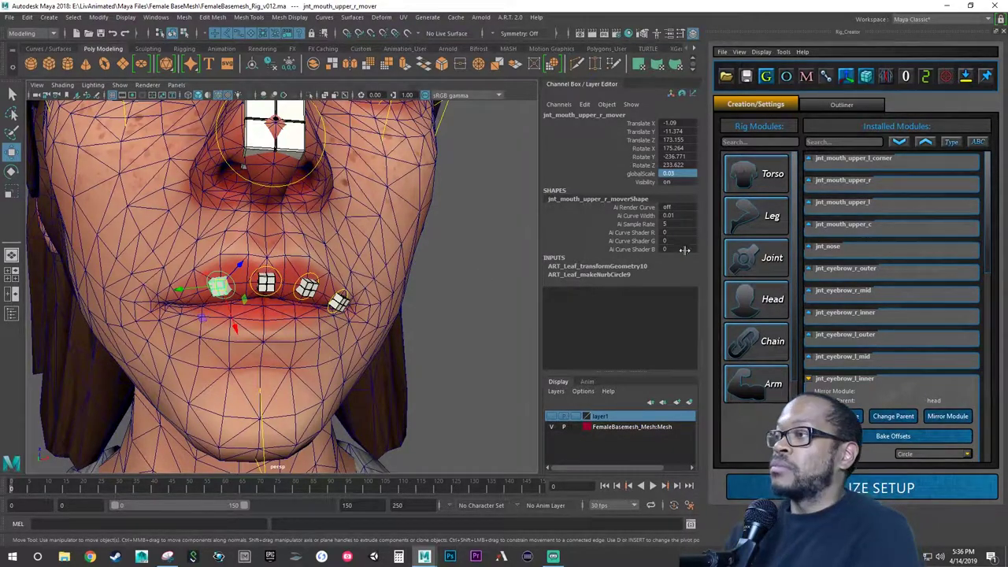
left_click(756, 257)
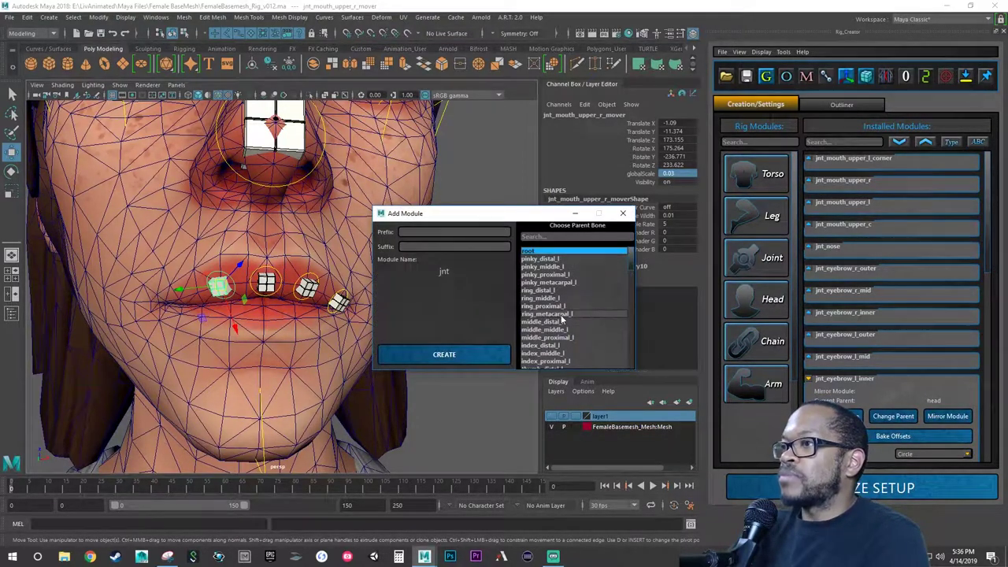
scroll(556, 311, "down", 10)
scroll(558, 312, "down", 1)
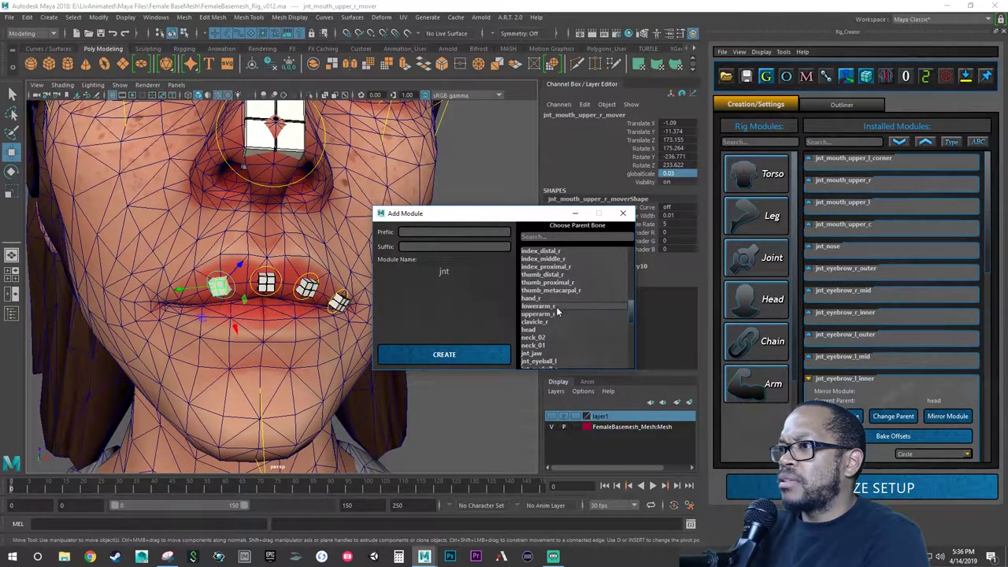
left_click(544, 329)
left_click(482, 247)
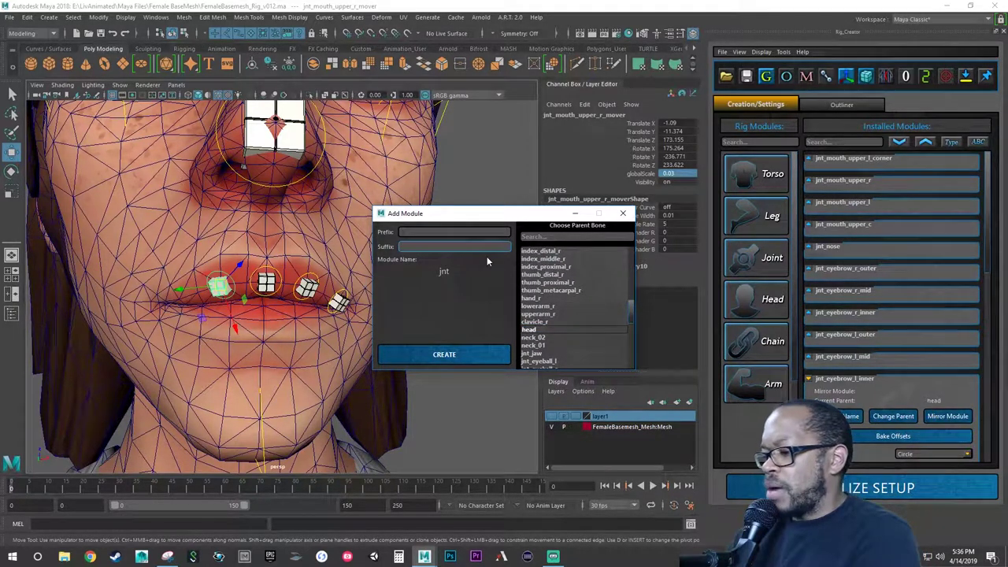
type("mouth_u")
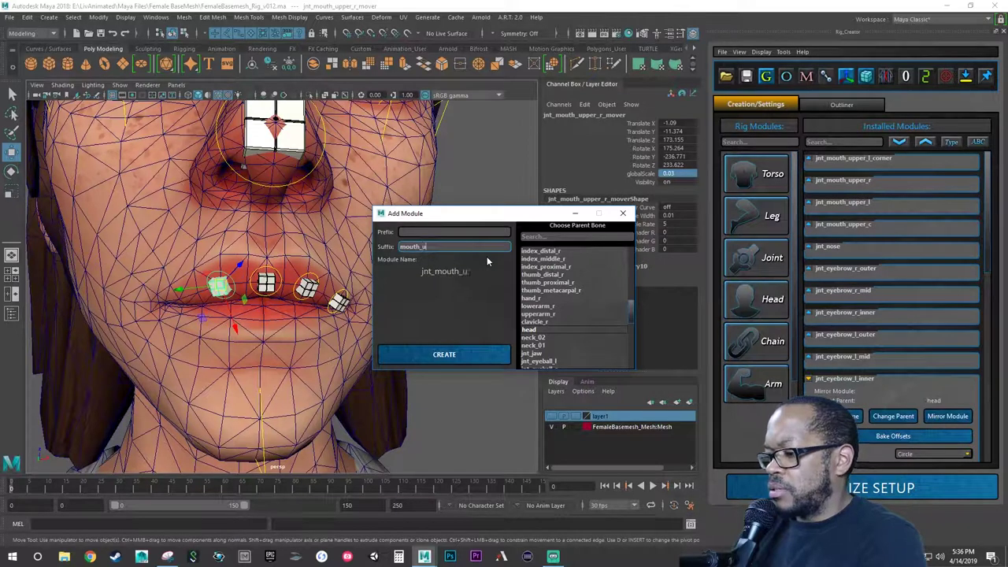
type("pper_")
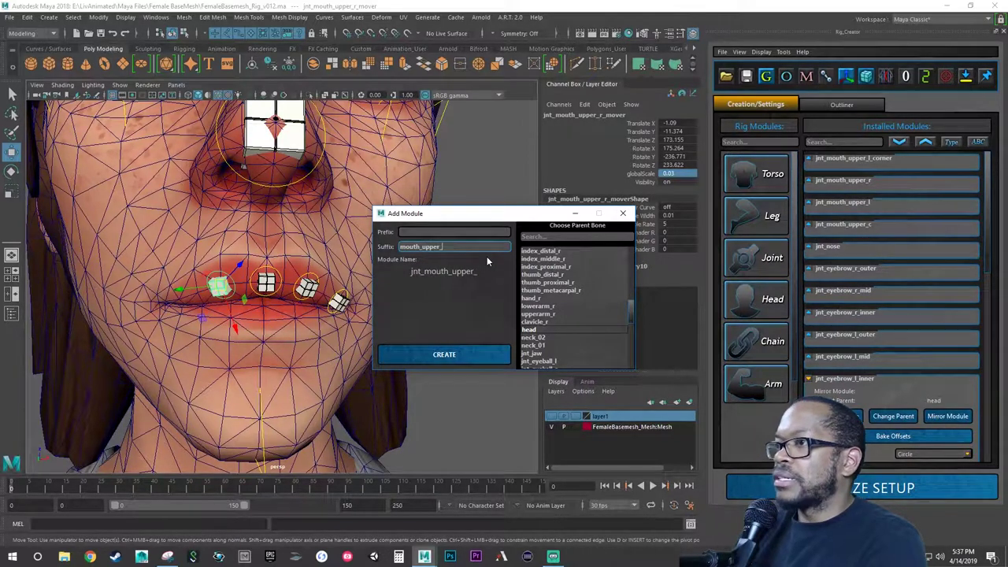
type("r_corner")
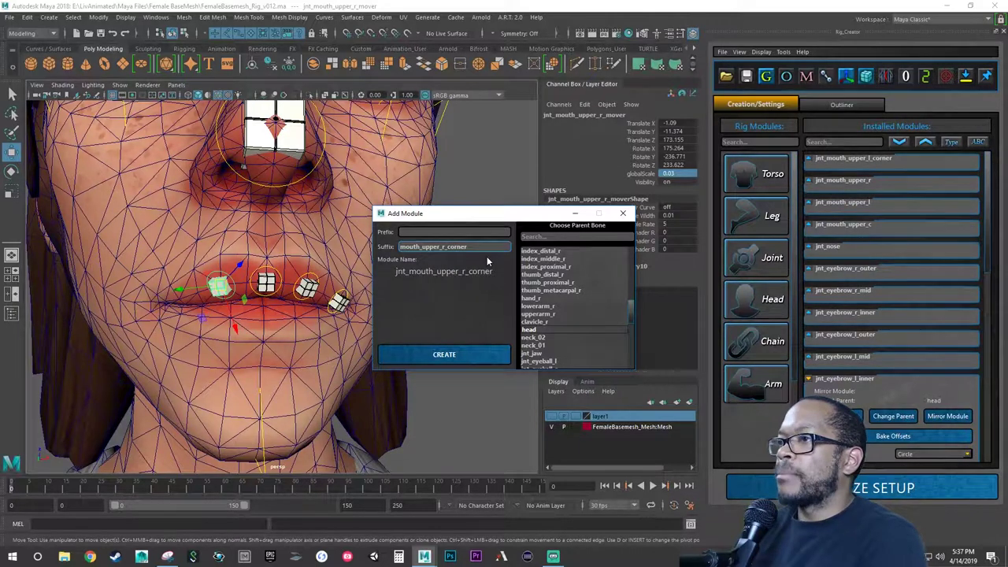
left_click(543, 329)
Create the jnt_mouth_upper_r_corner module and drag its mover from the feet up to the head
left_click(476, 356)
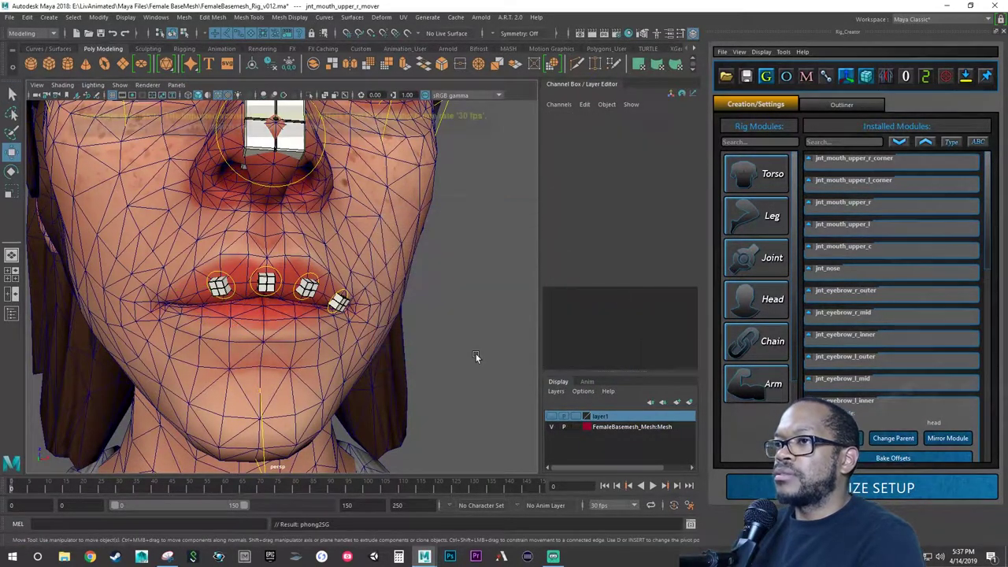
left_click_drag(320, 377, 287, 150)
scroll(288, 236, "up", 5)
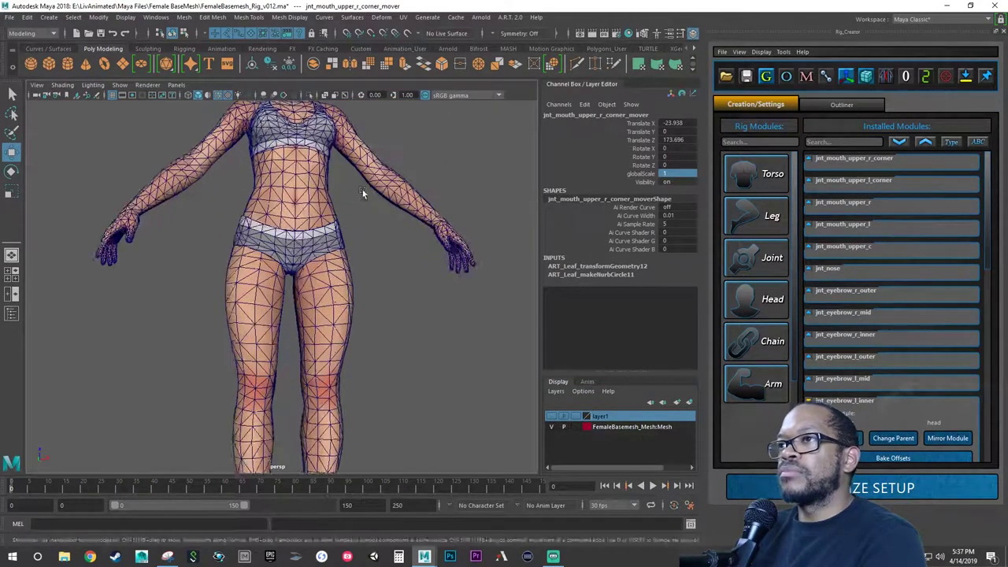
scroll(314, 362, "down", 2)
scroll(396, 232, "up", 3)
scroll(356, 274, "up", 2)
middle_click_drag(356, 273, 339, 409, "alt")
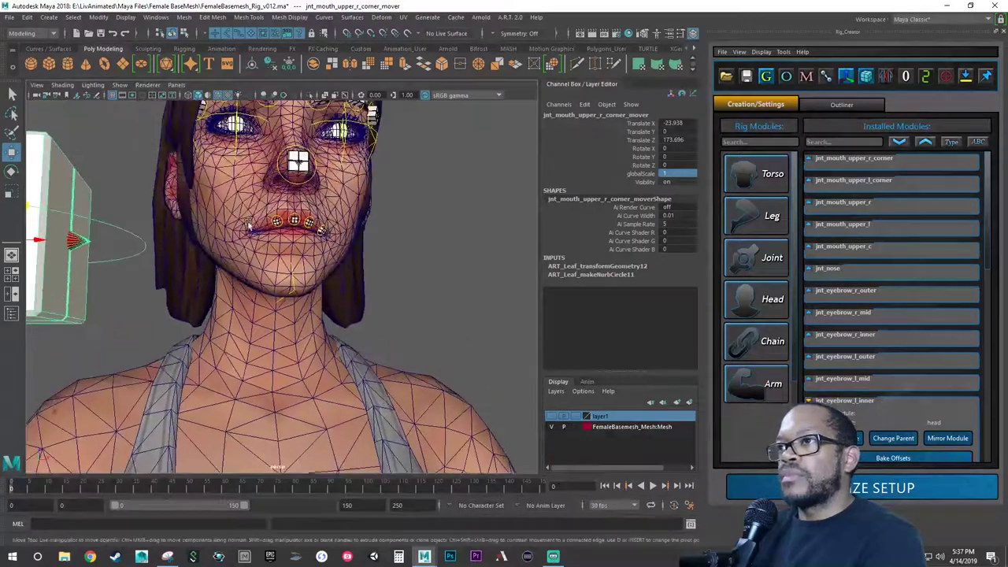
scroll(324, 199, "up", 3)
middle_click_drag(323, 200, 316, 319, "alt")
Snip jnt_mouth_upper_r_mover's Channel Box values, then select jnt_mouth_upper_r_corner_mover
left_click(306, 314)
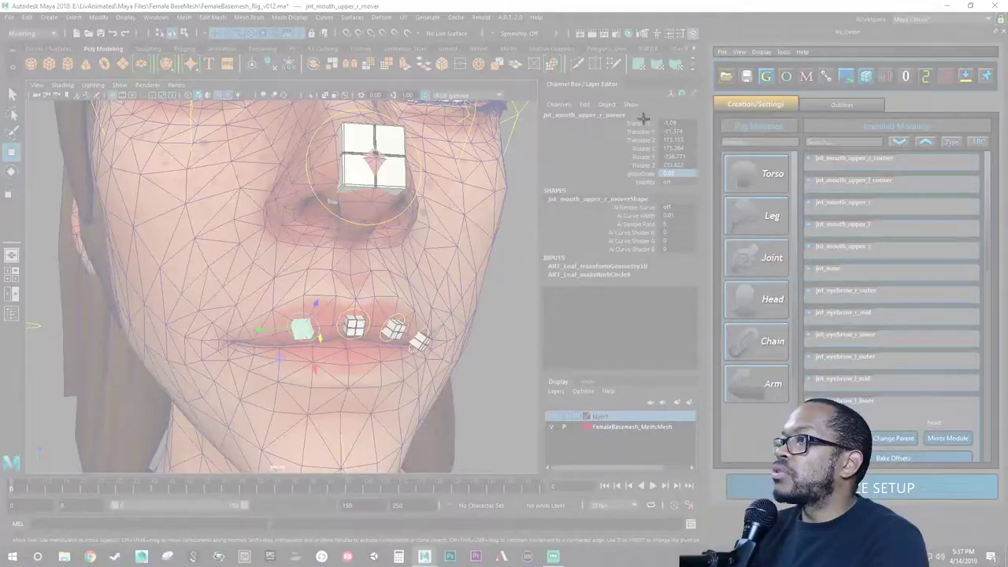
left_click_drag(619, 116, 700, 191)
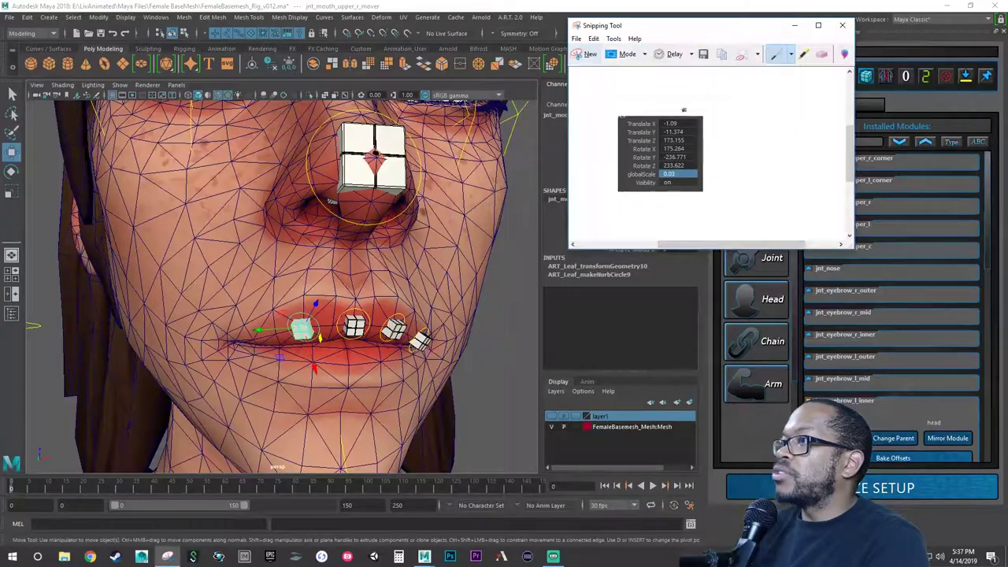
scroll(501, 241, "down", 5)
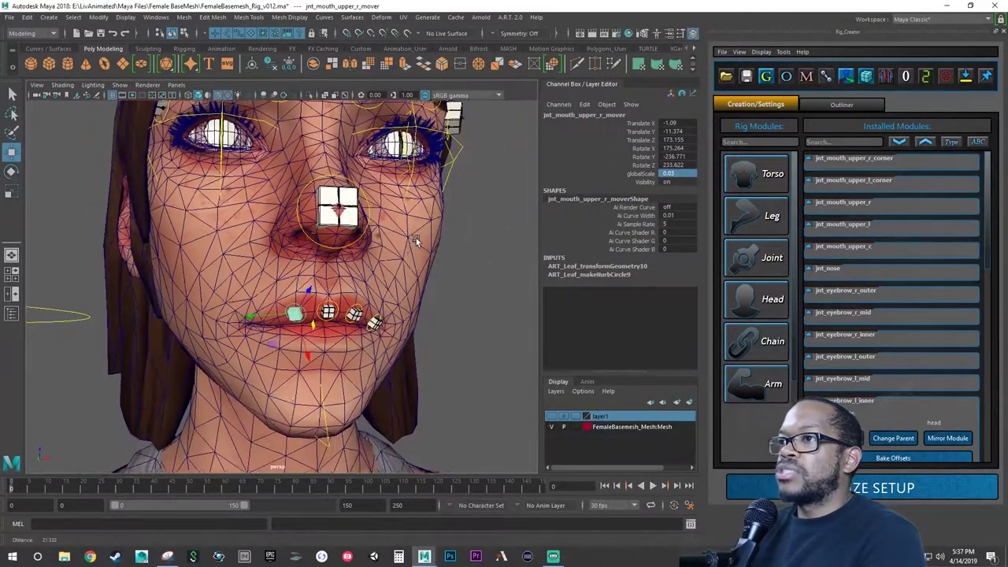
left_click_drag(473, 244, 347, 252, "alt")
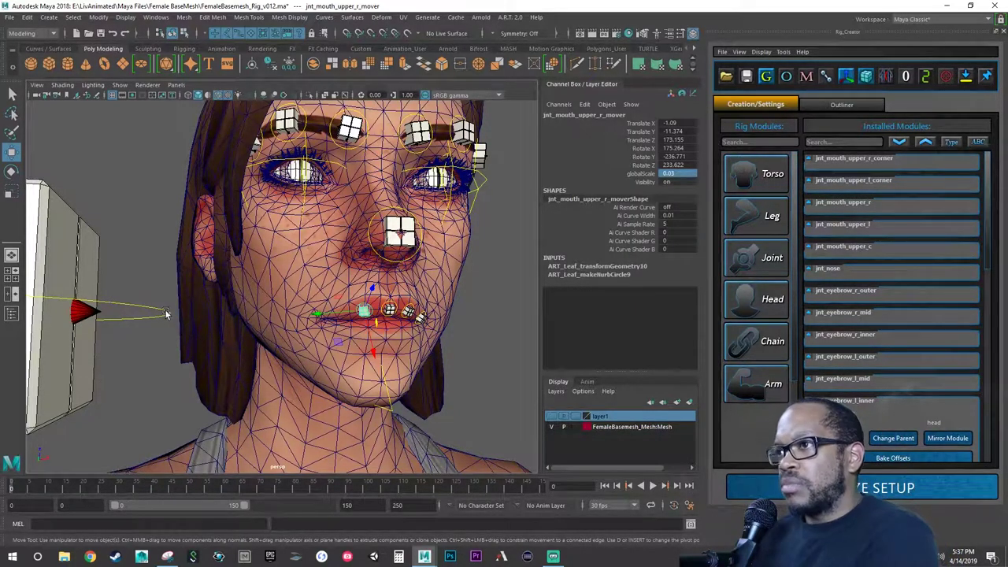
left_click_drag(291, 357, 277, 338, "alt")
scroll(277, 338, "up", 5)
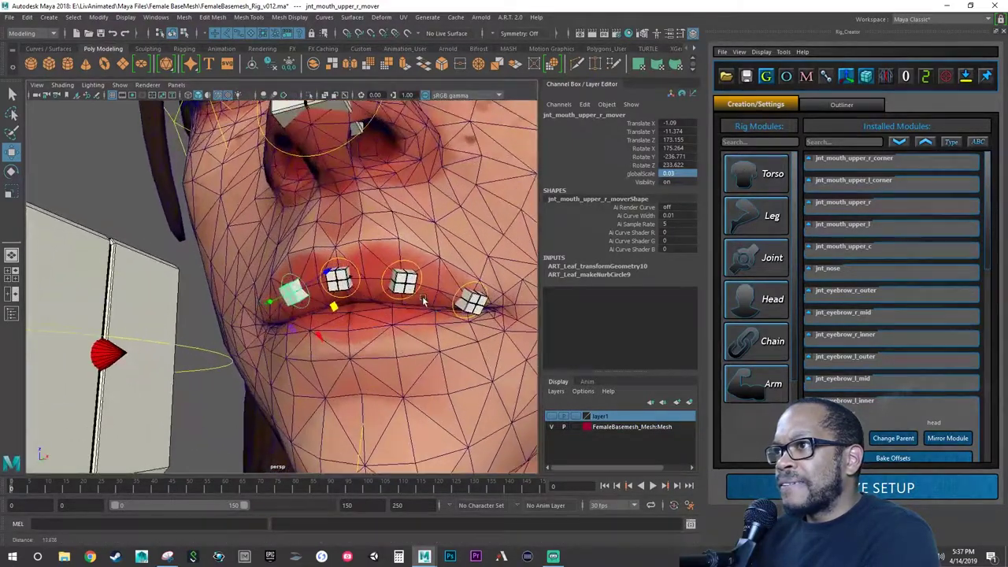
scroll(404, 297, "down", 3)
left_click_drag(404, 298, 343, 314, "alt")
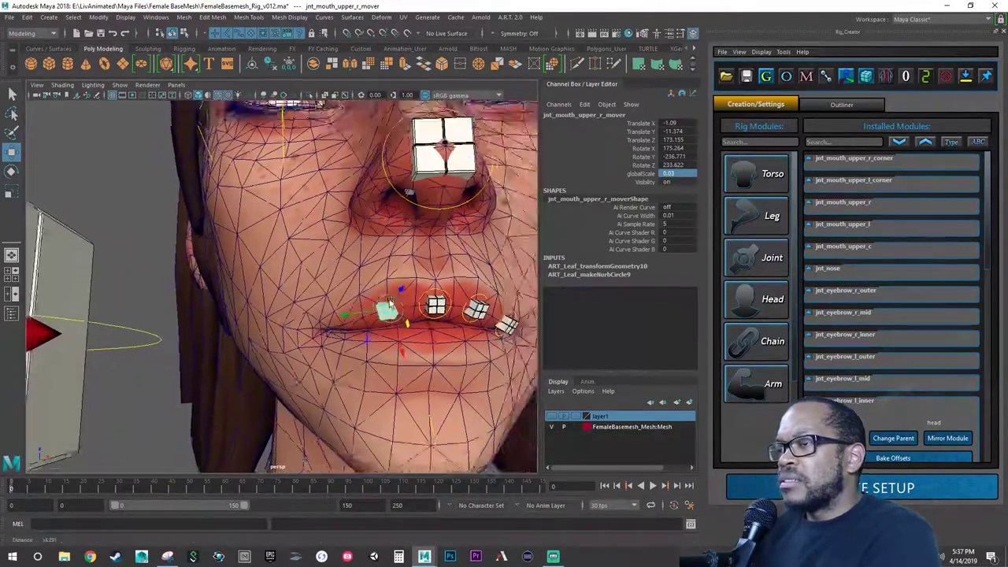
left_click(152, 316)
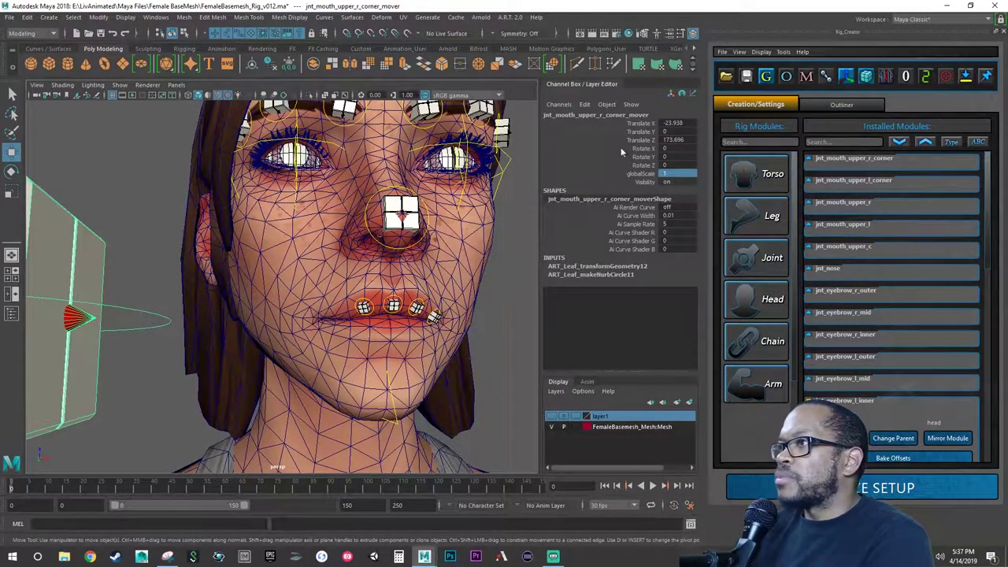
Set the corner mover's Translate to -1.09, -11.374, 173.155
left_click(671, 122)
key("BackSpace")
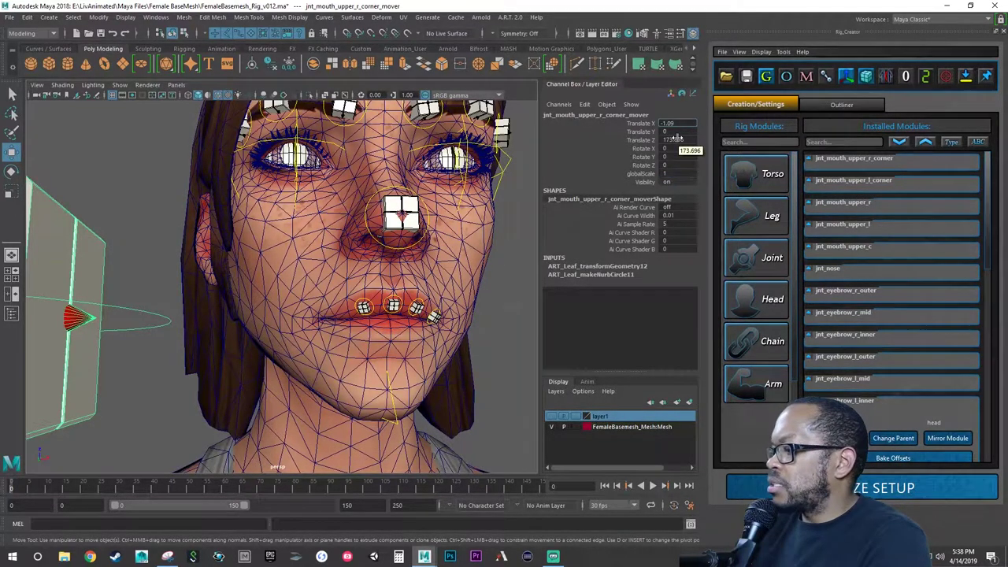
key("Tab")
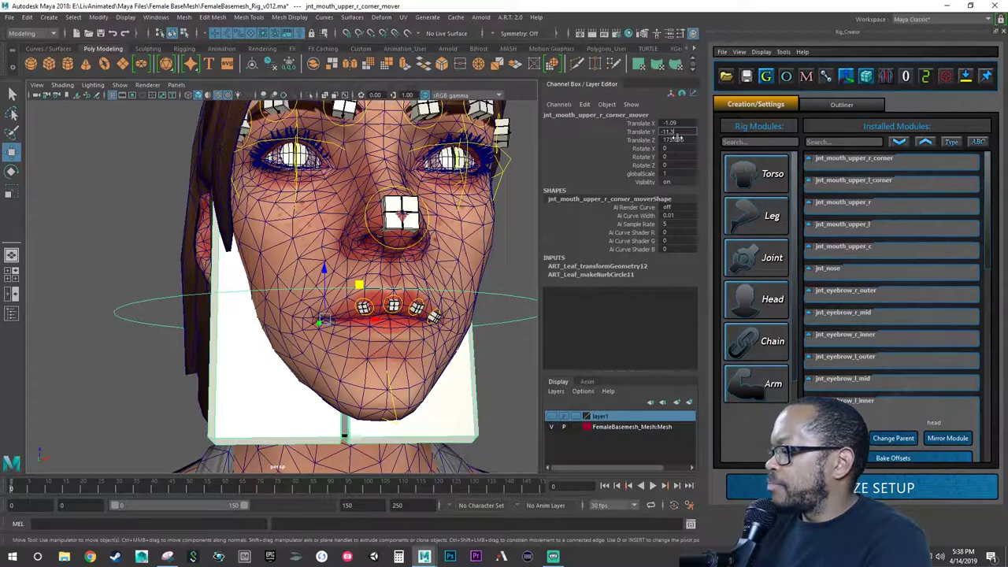
key("Tab")
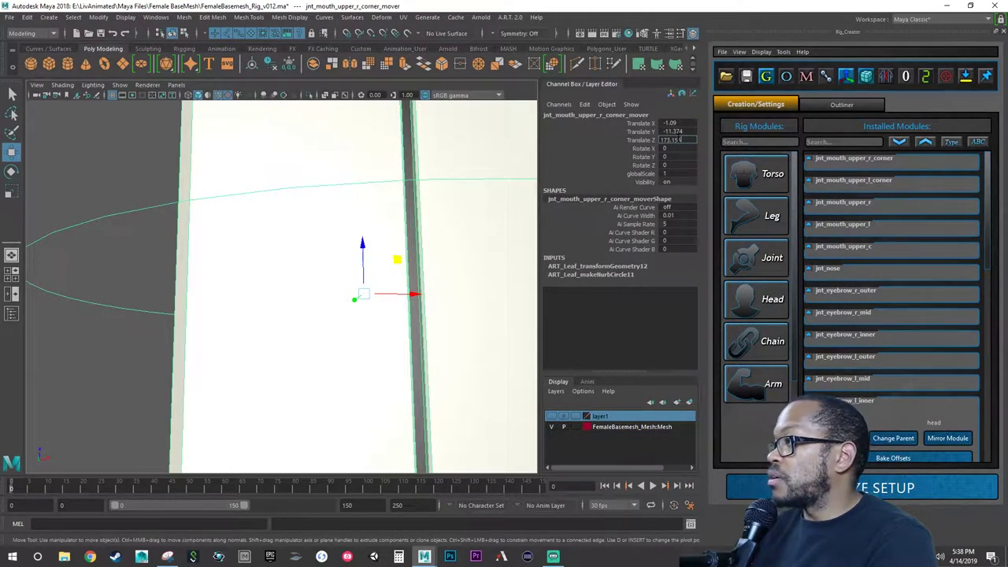
type("173.15")
key("Tab")
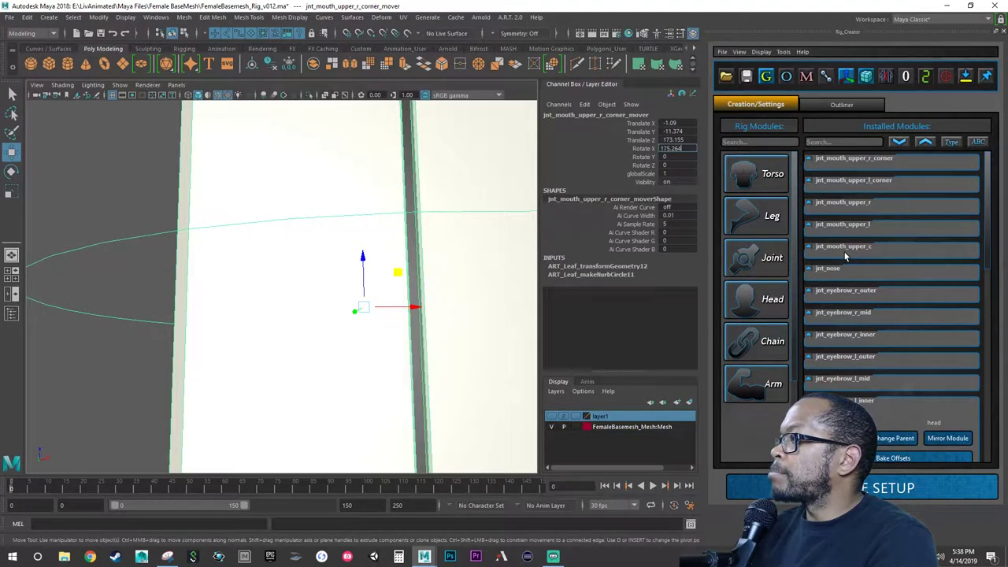
Set its Rotate to 175.264, -236.771, 233.622 and globalScale to 0.03
key("Tab")
type("-236.7")
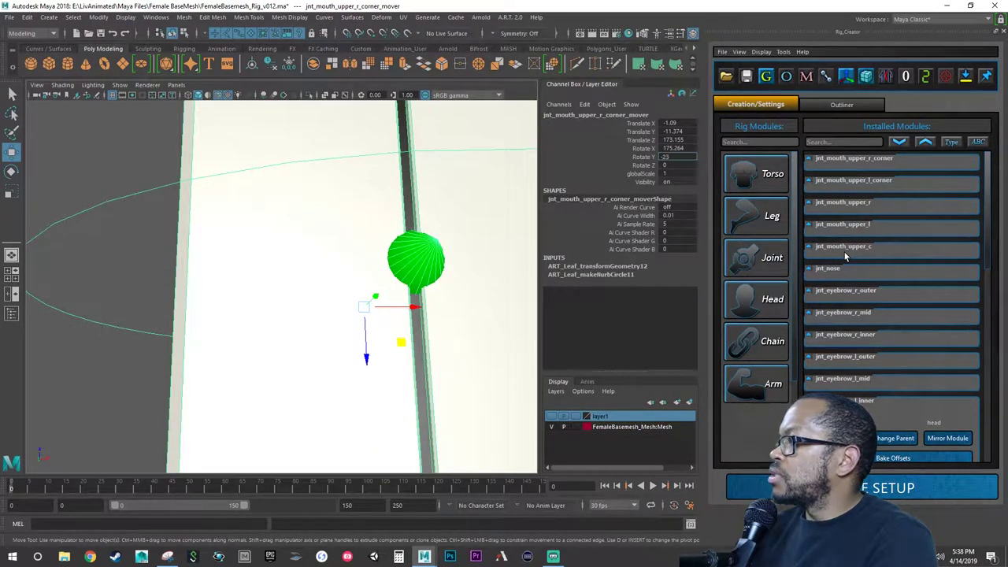
key("Tab")
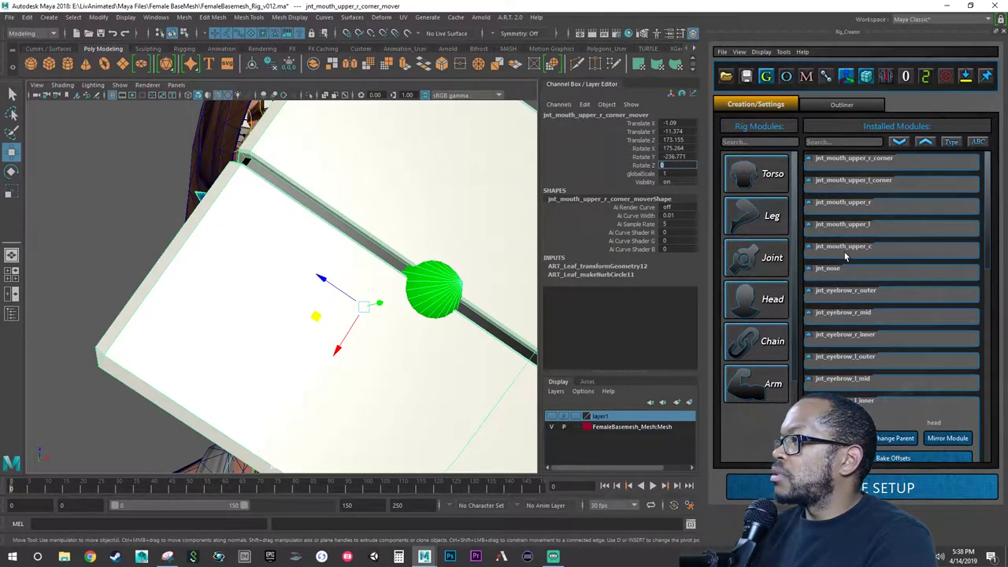
type("233.622")
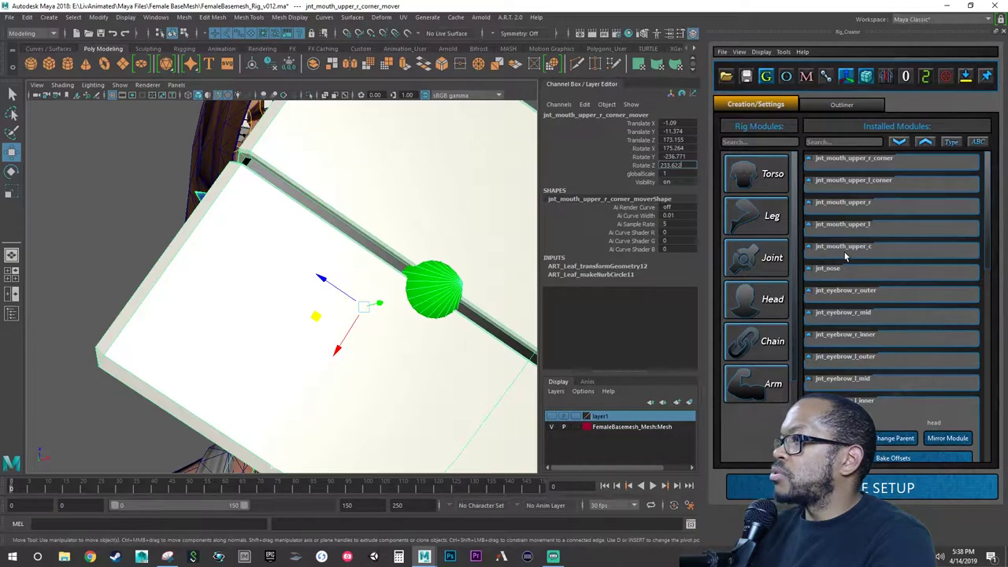
key("Tab")
key("Return")
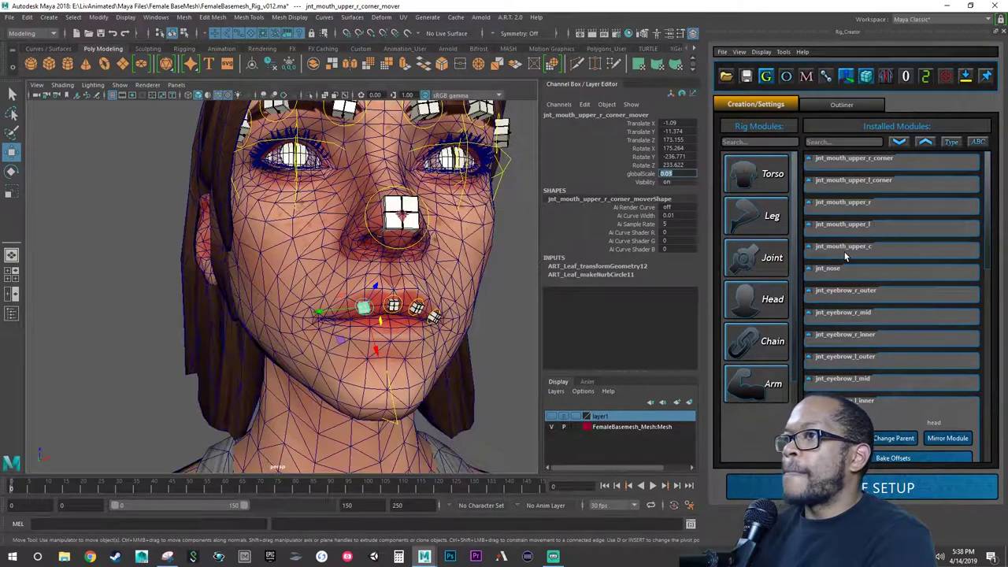
Snip the left upper mouth-corner mover's transform values for reference
left_click_drag(333, 299, 365, 336, "alt")
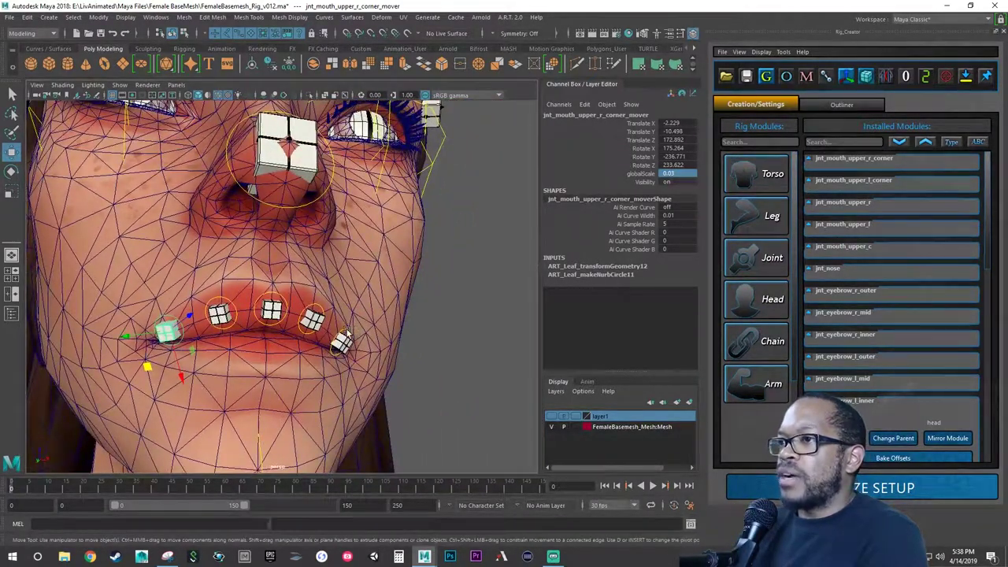
left_click(343, 340)
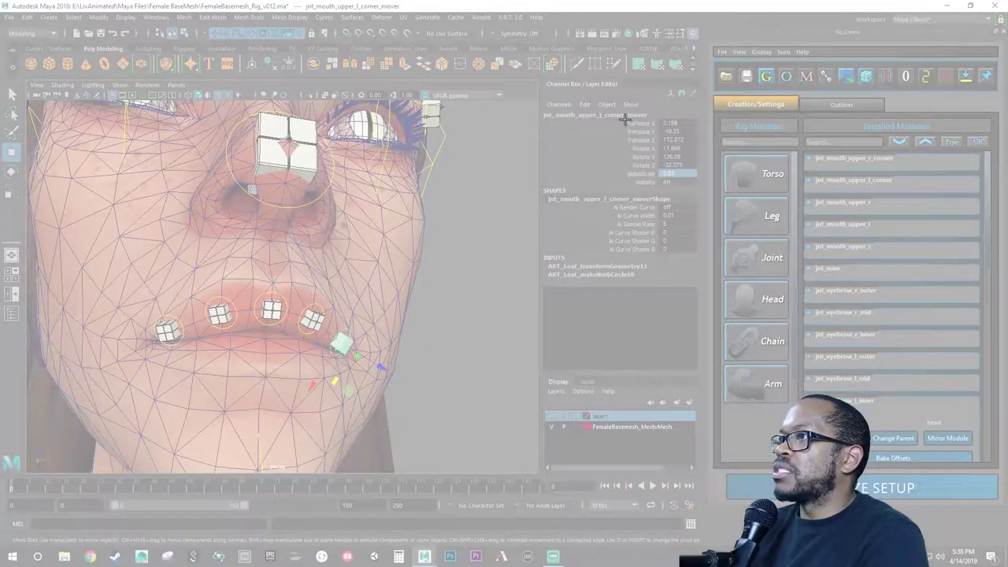
left_click_drag(625, 118, 687, 179)
left_click_drag(720, 24, 1007, 126)
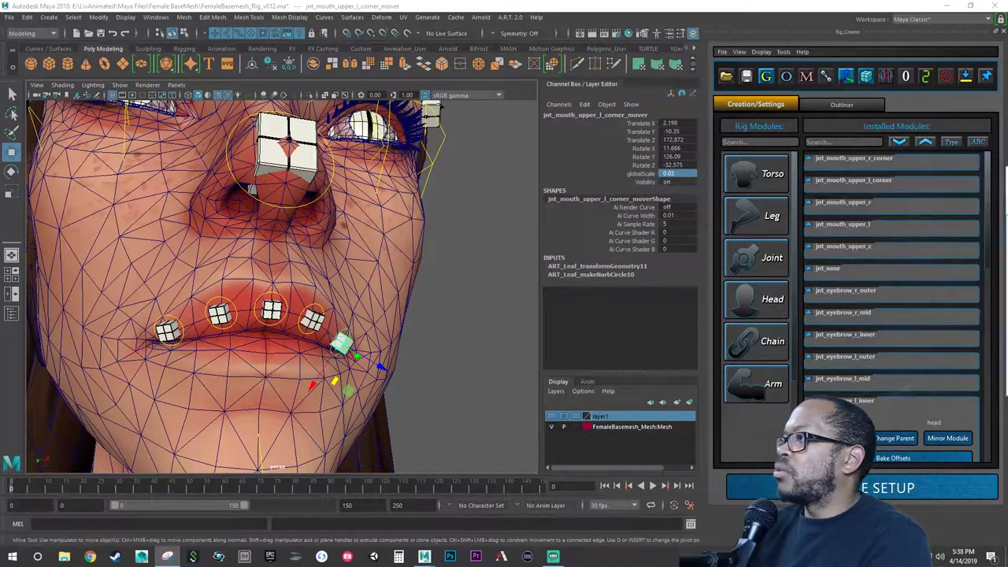
Select the right upper mouth-corner mover and enter Translate X -2.198
left_click_drag(313, 296, 233, 310, "alt")
left_click(193, 321)
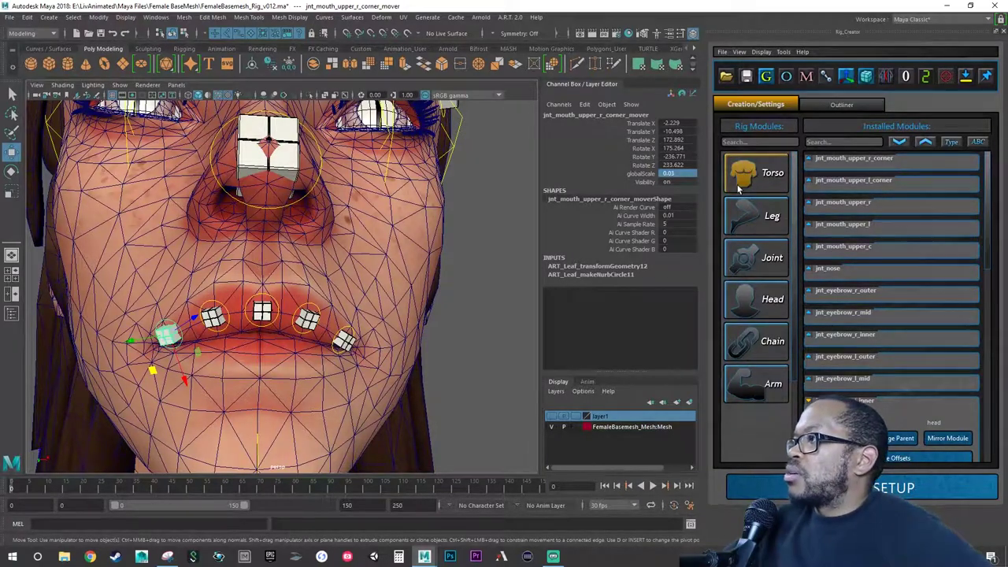
double_click(677, 124)
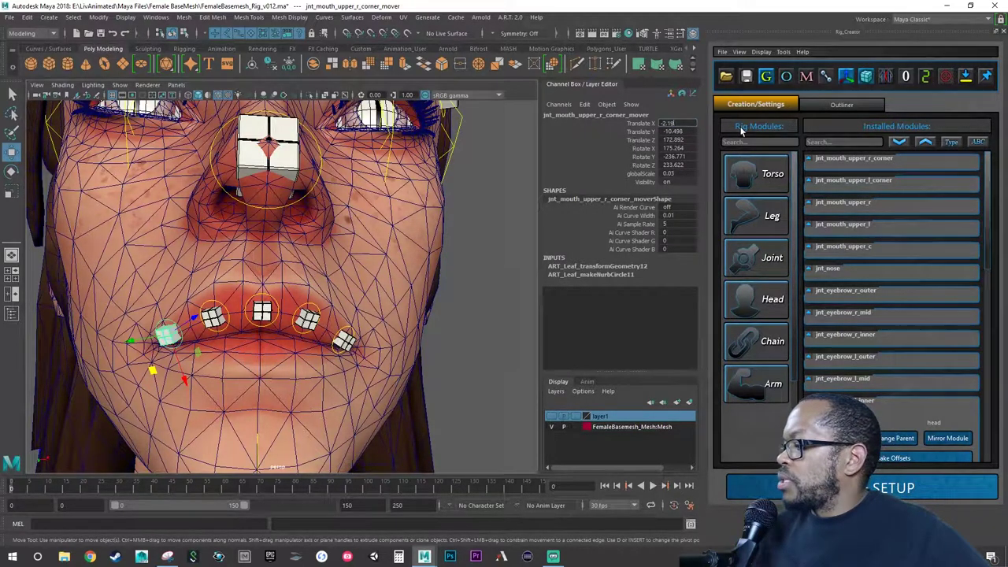
key("Return")
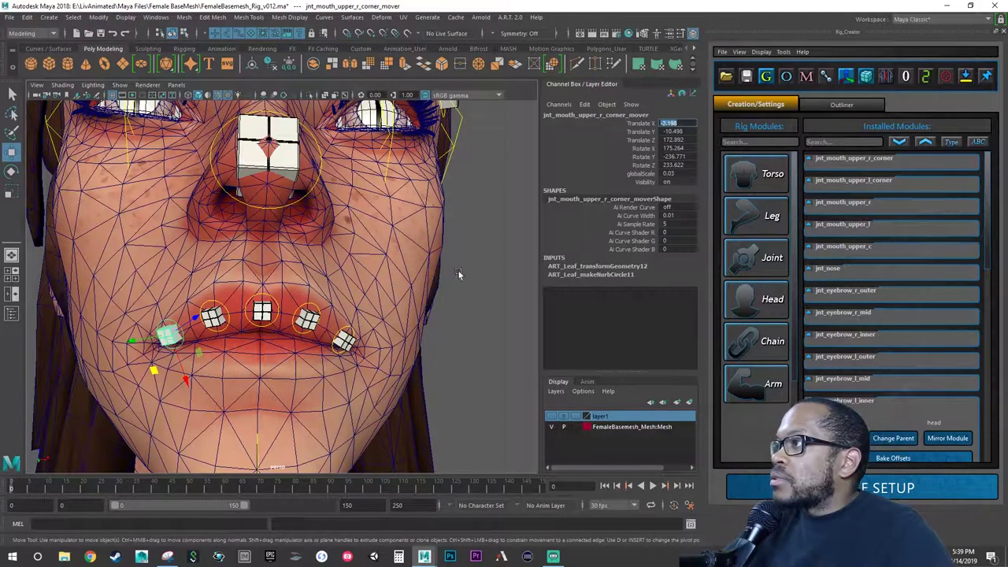
Enter -10.35 for Translate Y and 172.872 for Translate Z in the Channel Box
left_click(682, 132)
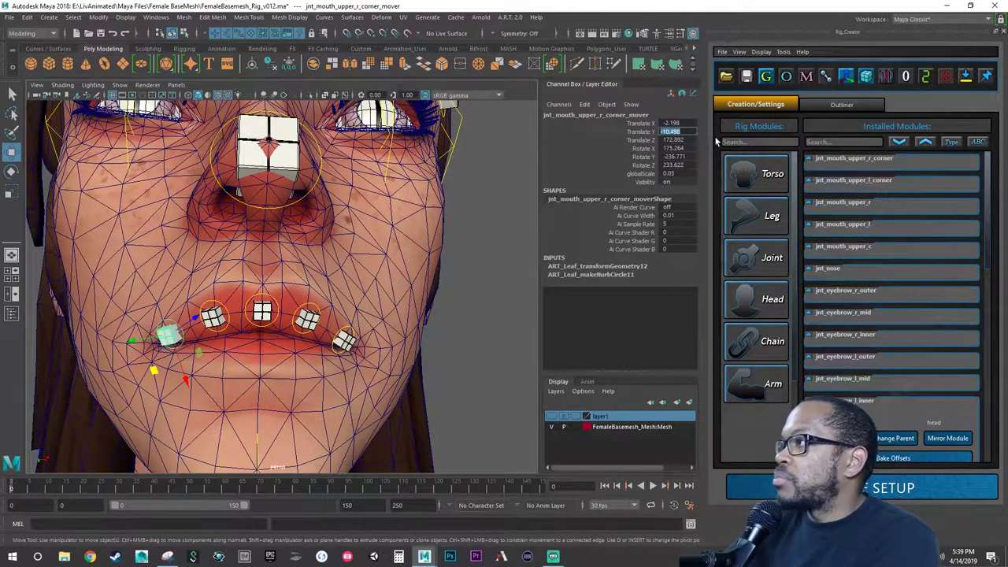
type("-10")
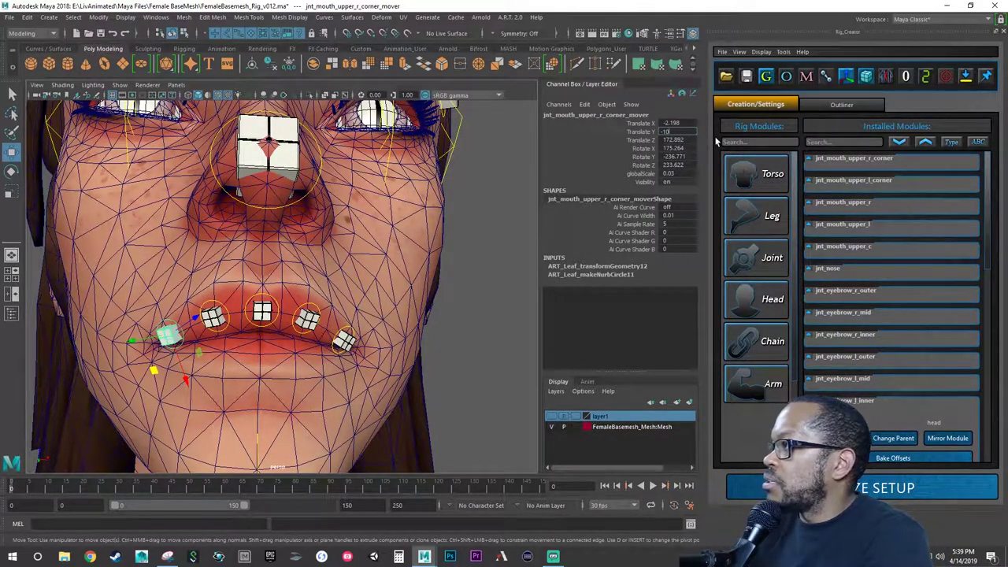
type(".35")
key("Return")
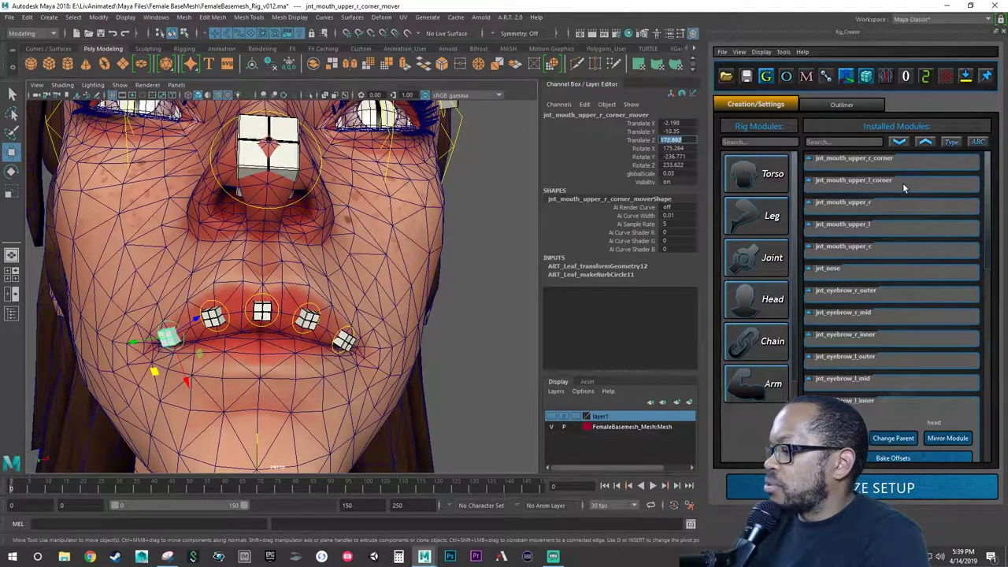
type("17")
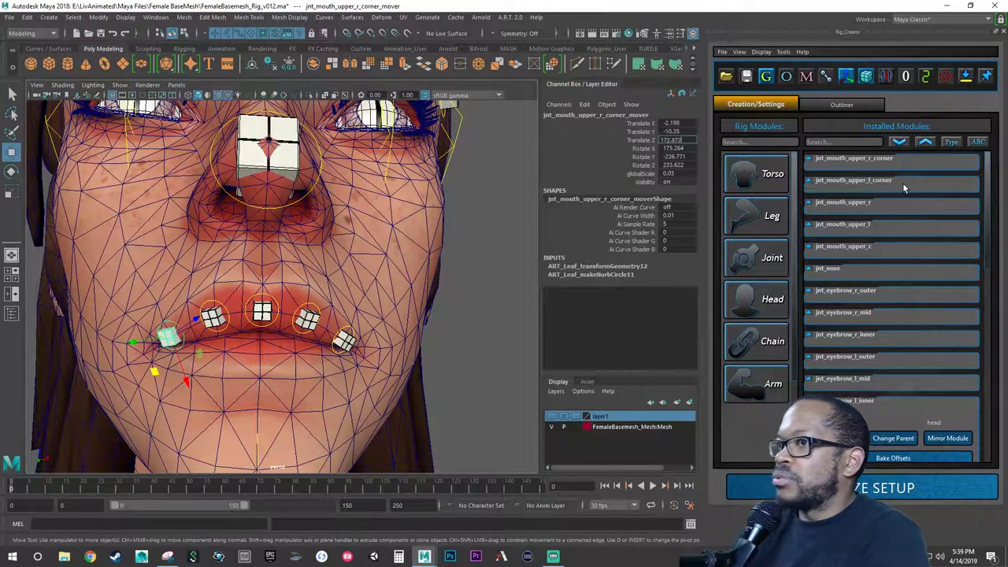
key("Return")
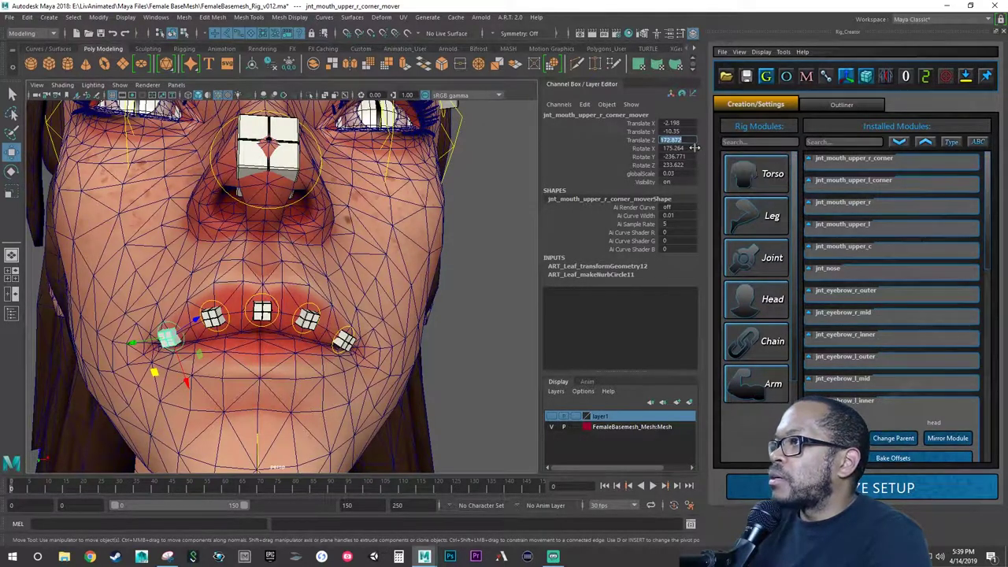
key("Tab")
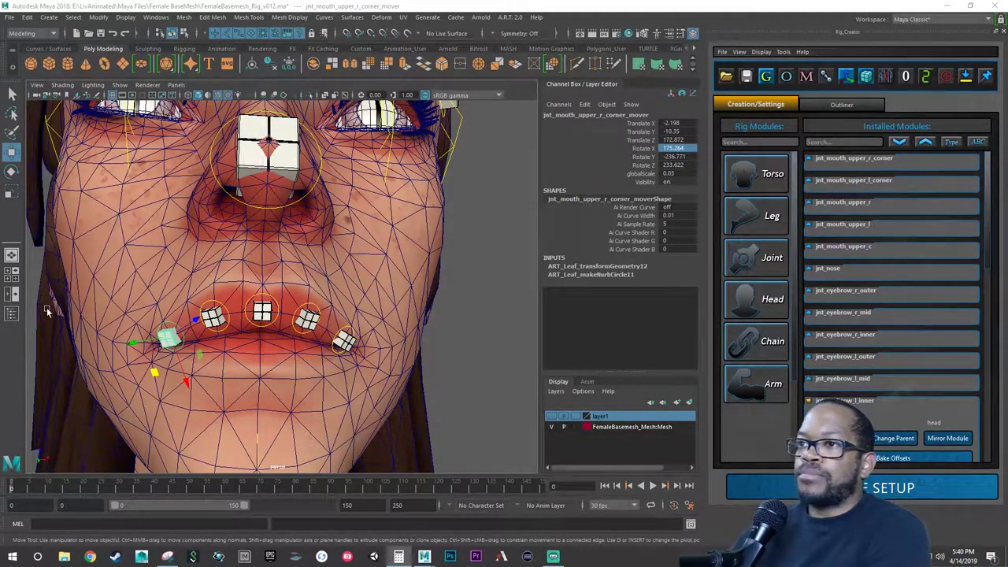
Zoom in on the mouth corner and rotate the mover toward the lip line
left_click_drag(113, 340, 135, 329, "alt")
right_click_drag(135, 328, 310, 307, "alt")
middle_click_drag(310, 306, 315, 304, "alt")
right_click_drag(315, 304, 323, 309, "alt")
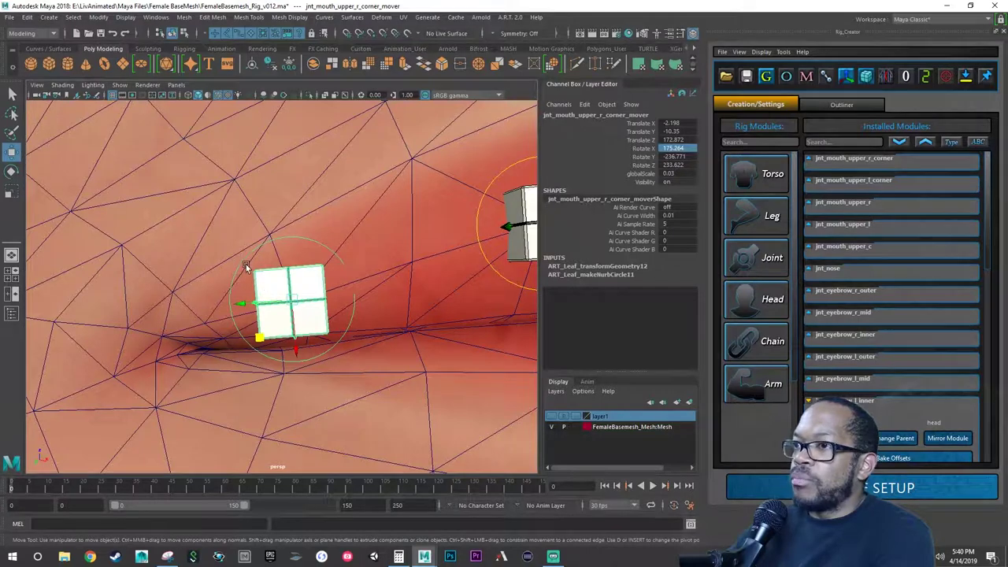
key("e")
left_click_drag(238, 265, 282, 277, "alt")
Reframe the view around the lip controls to check the mover's placement
key("w")
scroll(252, 285, "up", 5)
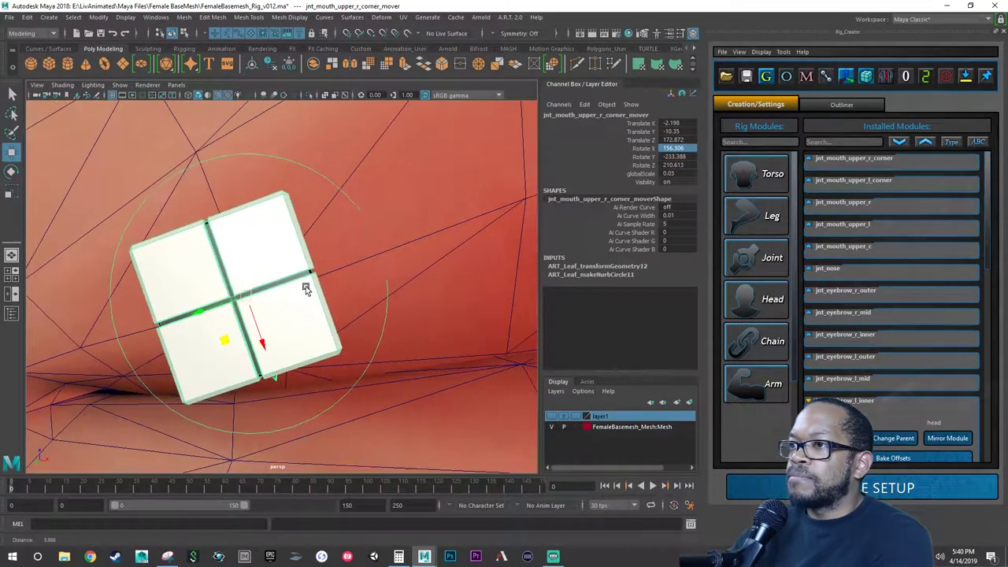
scroll(306, 286, "down", 5)
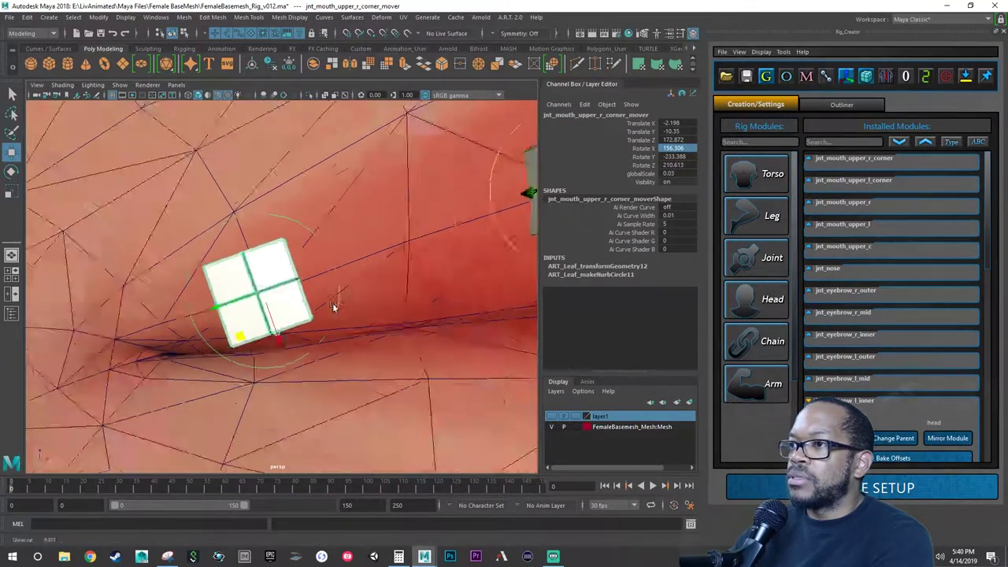
scroll(333, 302, "down", 5)
left_click_drag(332, 303, 270, 294, "alt")
scroll(288, 300, "up", 2)
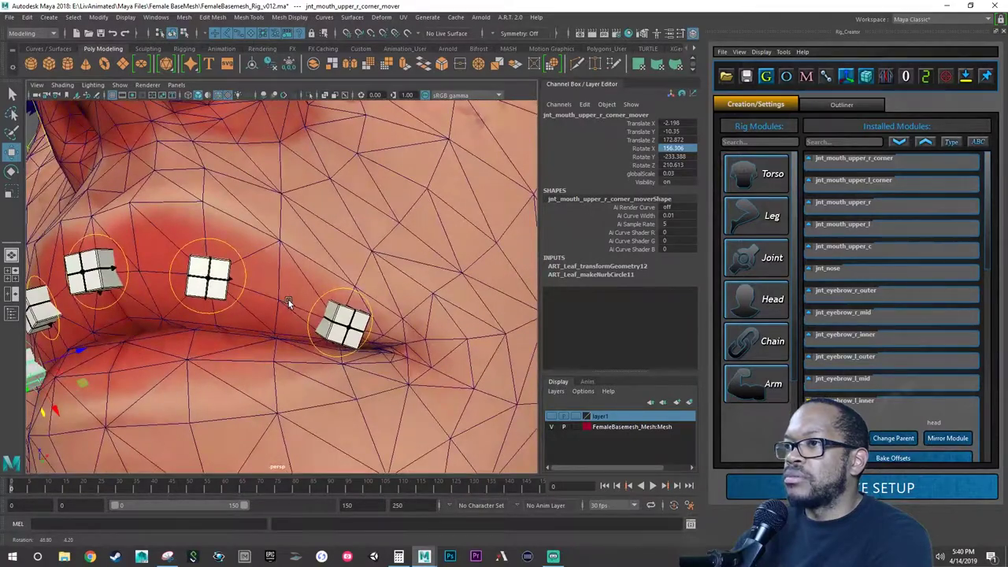
scroll(268, 293, "down", 5)
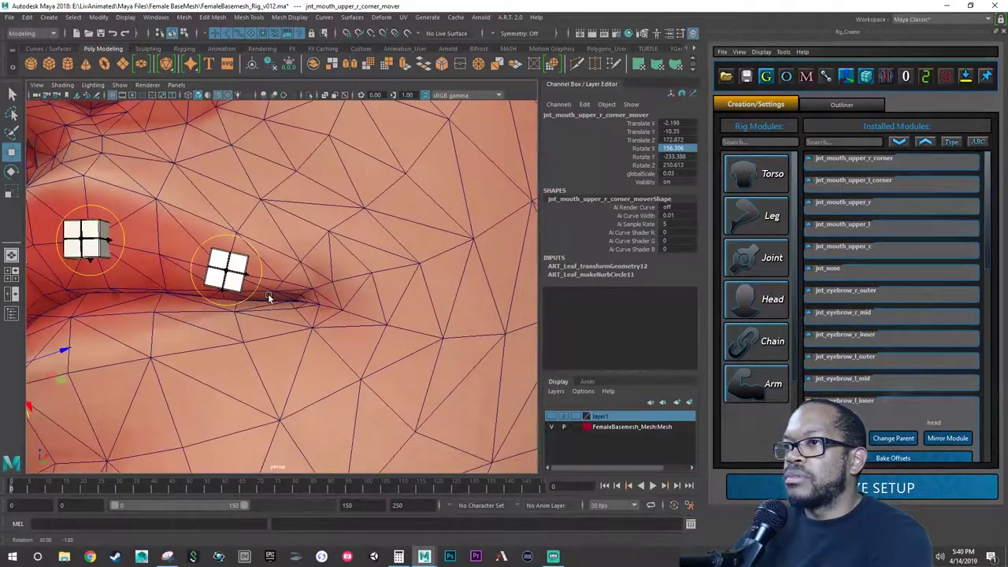
scroll(359, 305, "up", 4)
left_click_drag(359, 305, 302, 195, "alt")
scroll(383, 288, "up", 3)
scroll(382, 291, "up", 3)
scroll(382, 292, "down", 3)
key("e")
key("w")
left_click_drag(270, 290, 386, 349, "alt")
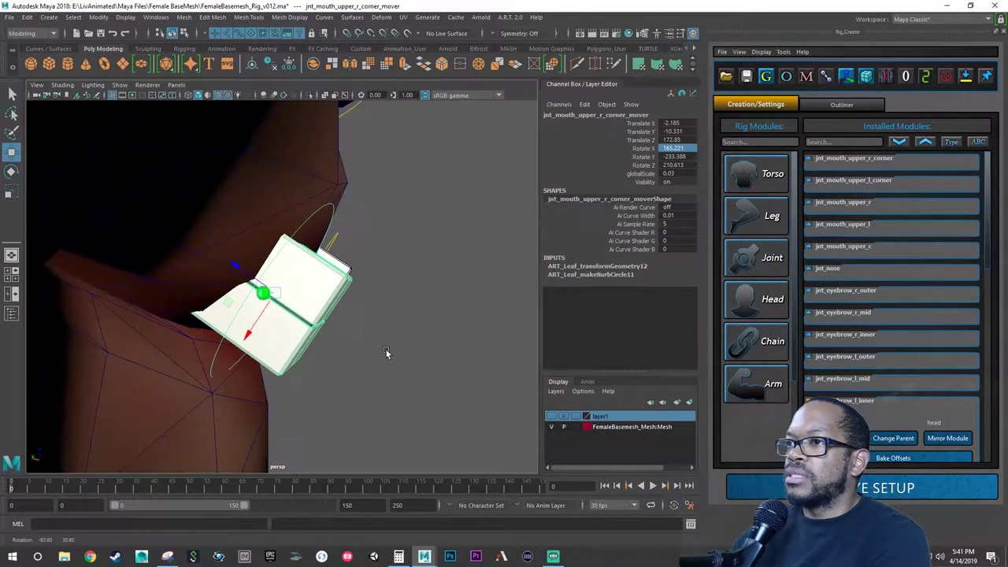
Tilt the mover into the lip corner and nudge it slightly inward
key("e")
left_click_drag(326, 286, 301, 308)
key("w")
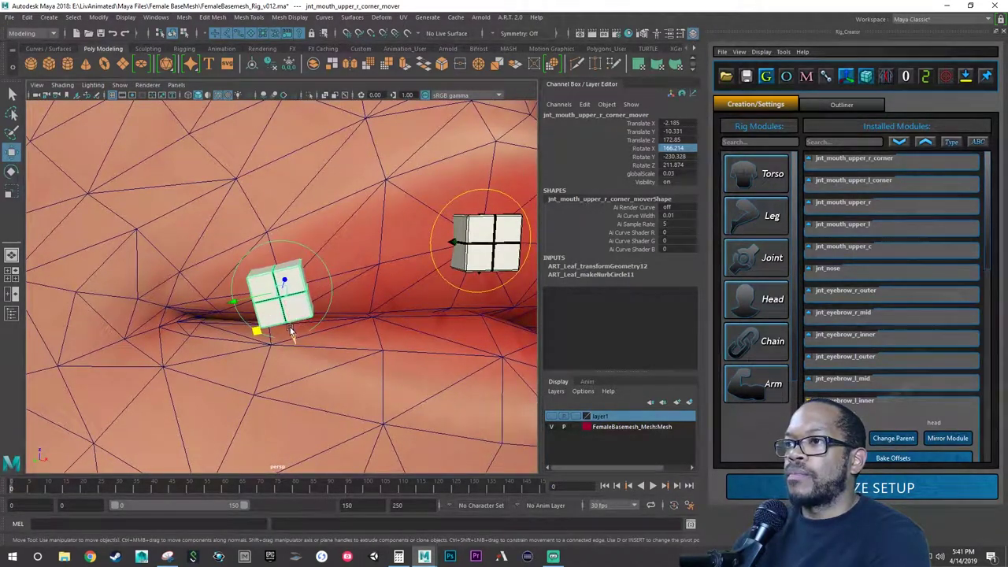
middle_click_drag(291, 332, 334, 328)
left_click_drag(333, 328, 366, 329, "alt")
scroll(377, 315, "down", 5)
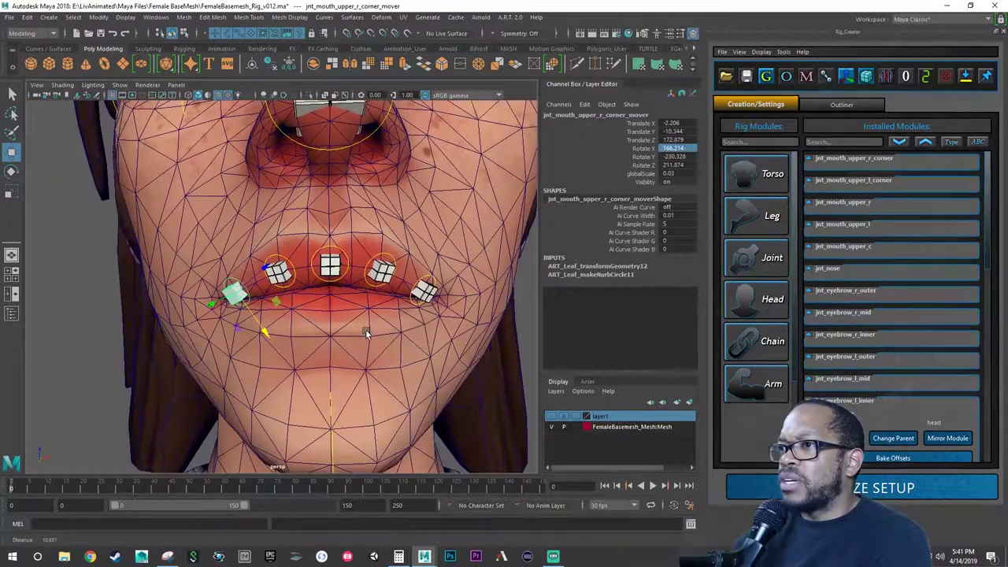
left_click(428, 282)
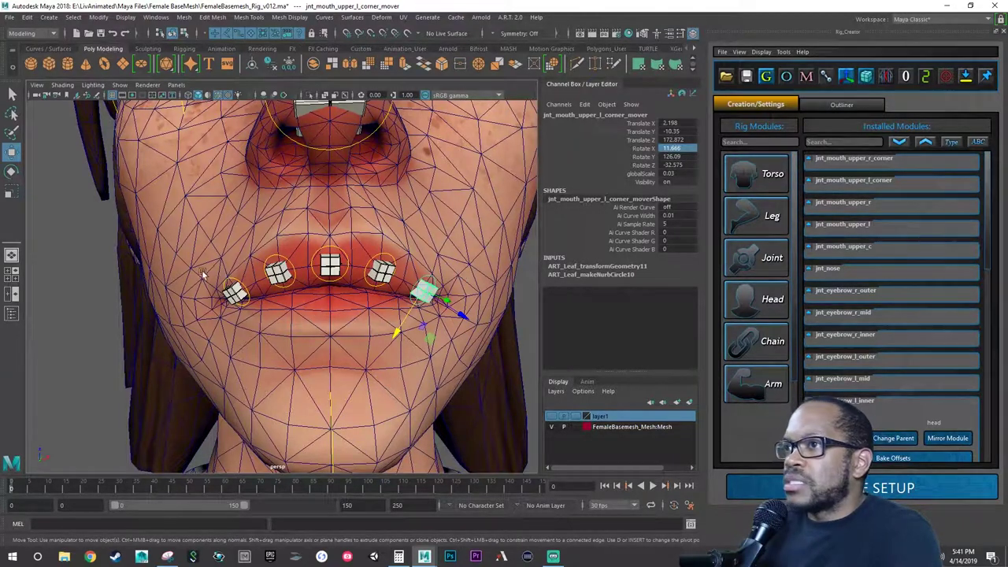
left_click(234, 291)
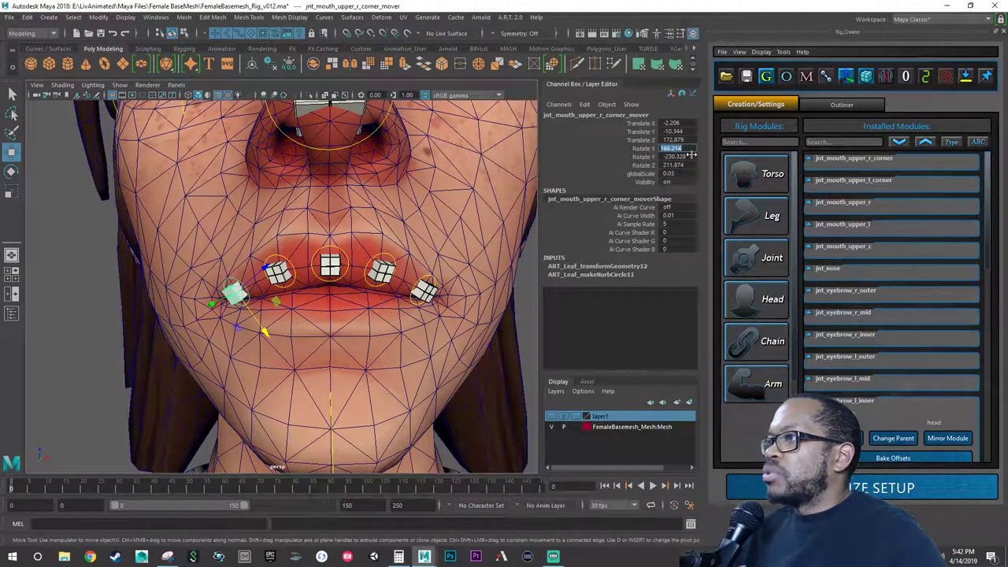
Enter Rotate X 168.334, turn off smooth preview, and save FemaleBasemesh_Rig_v012
type("1")
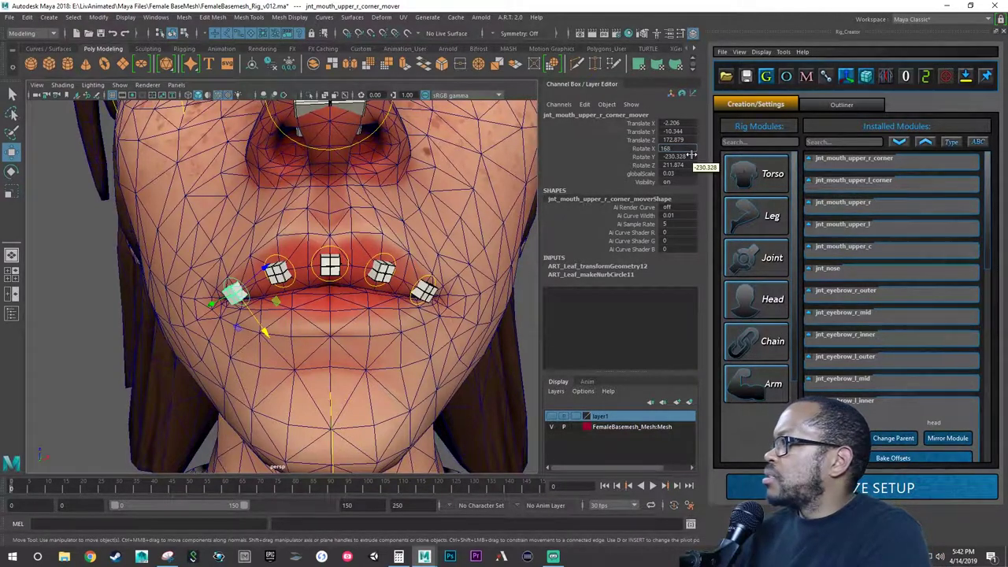
type("68.334")
key("Return")
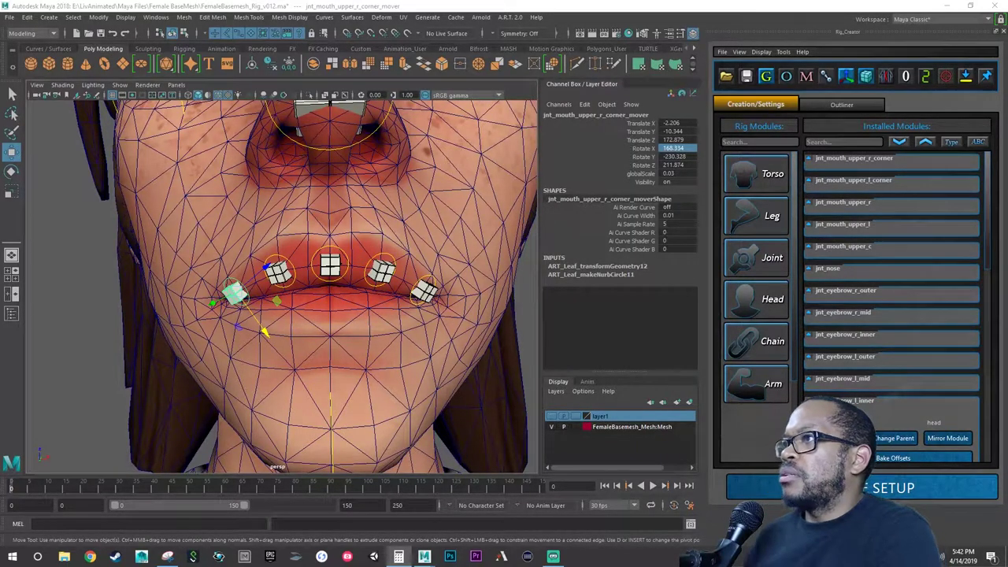
left_click_drag(404, 288, 434, 281, "alt")
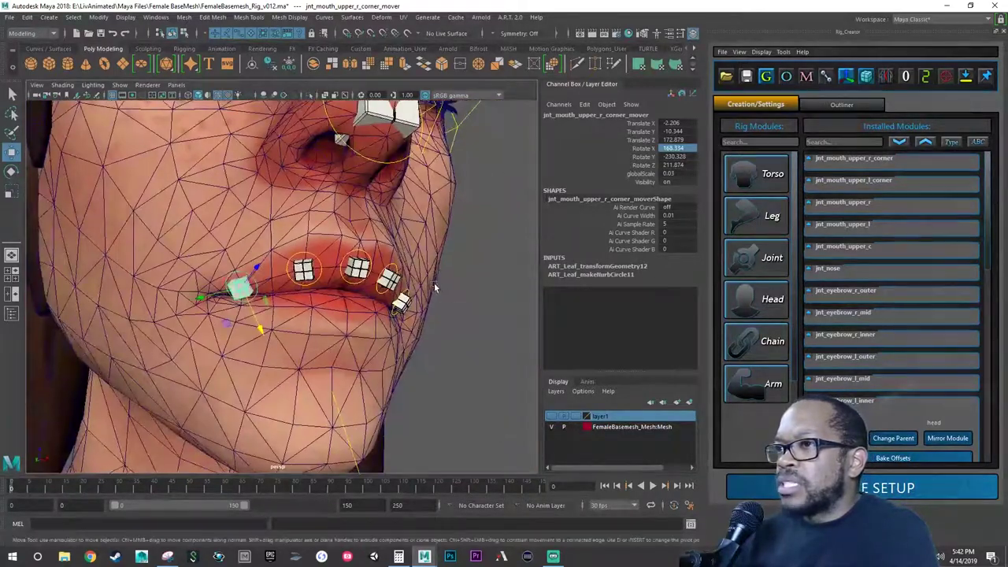
left_click_drag(372, 287, 316, 289, "alt")
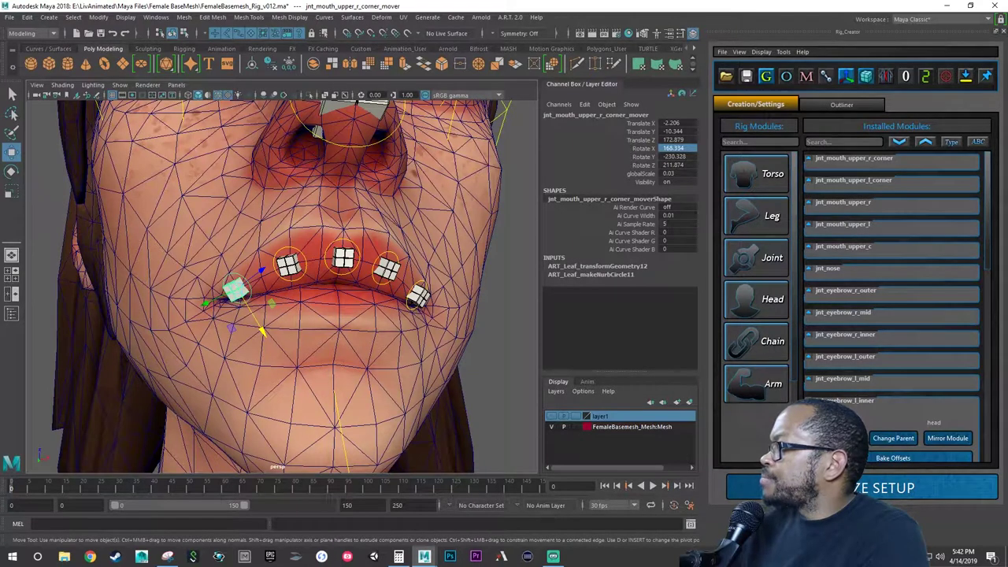
key("1")
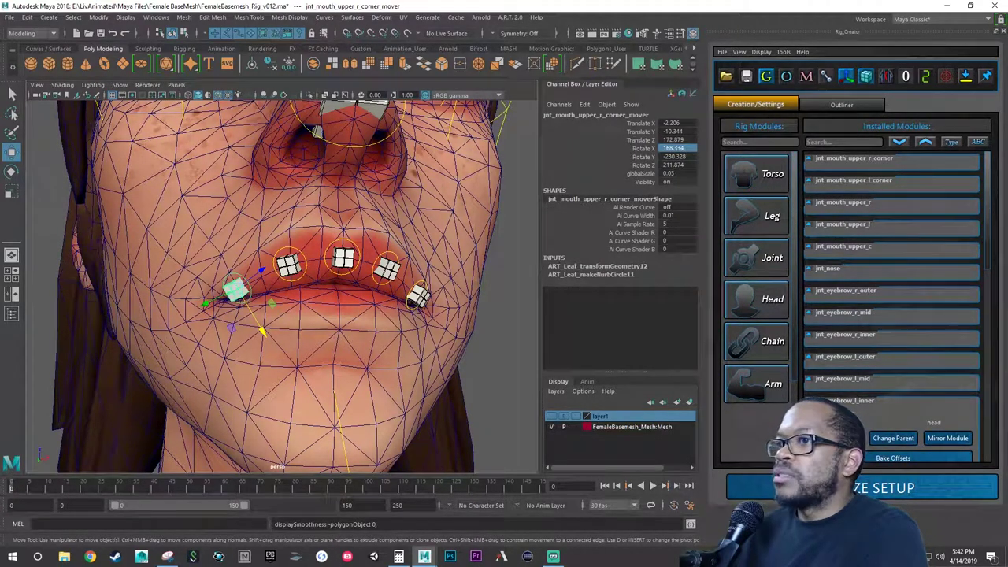
left_click_drag(447, 326, 444, 331, "alt")
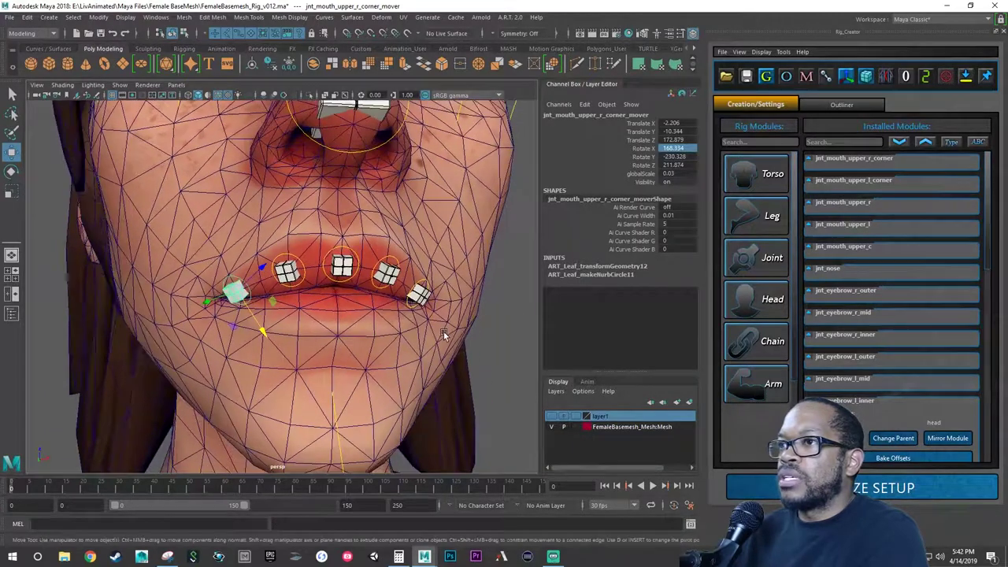
key("ctrl+s")
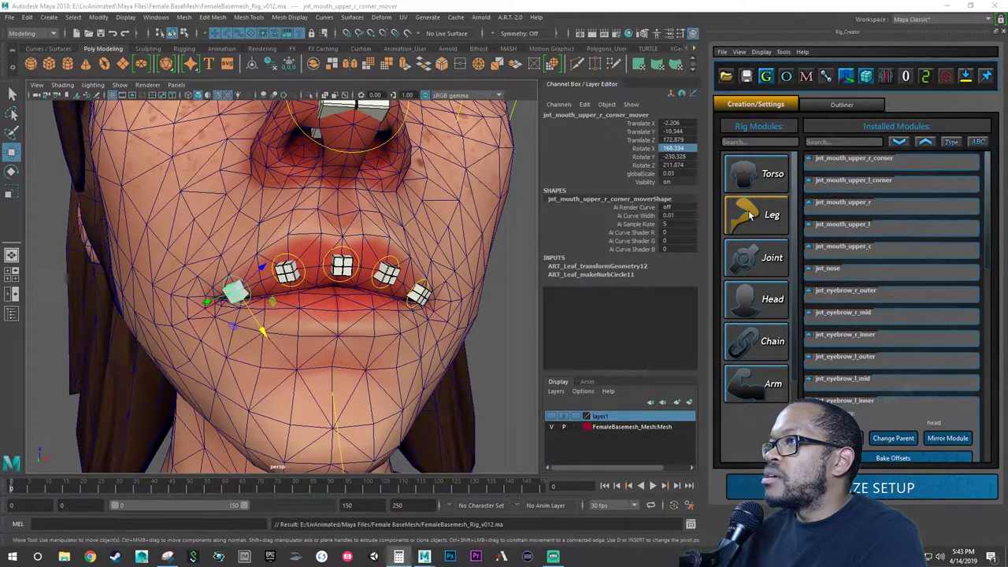
left_click(690, 156)
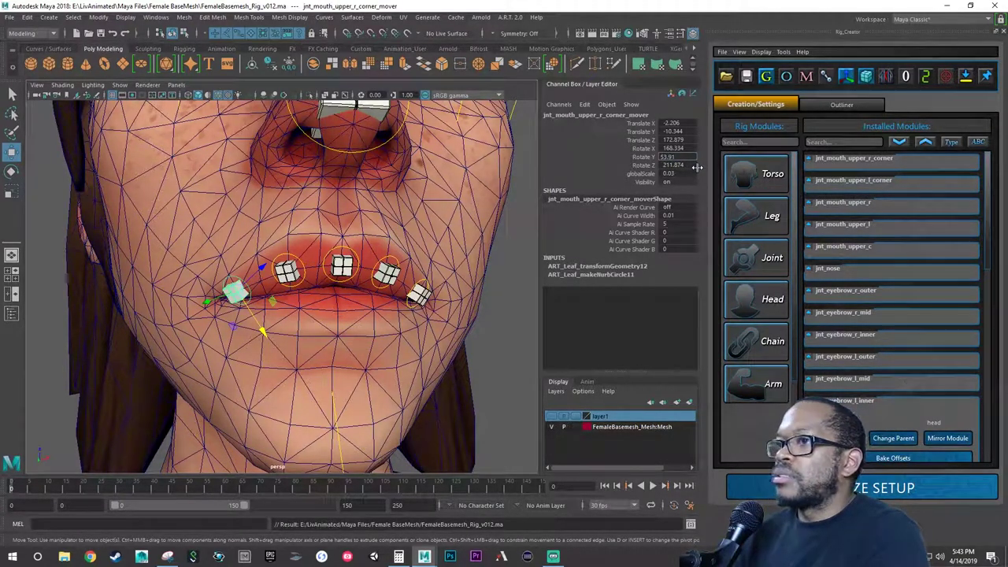
key("Return")
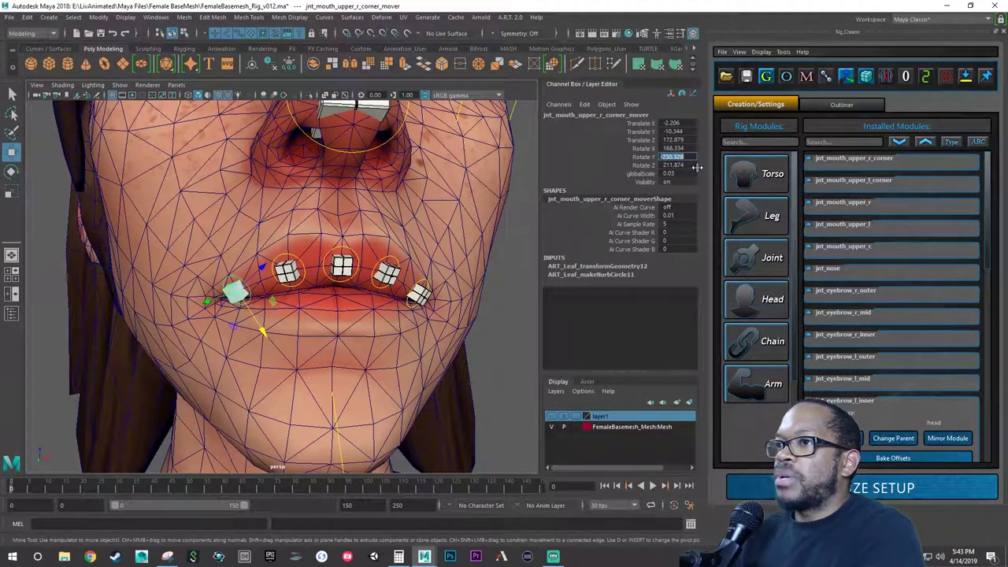
left_click_drag(370, 305, 425, 317, "alt")
left_click(425, 284)
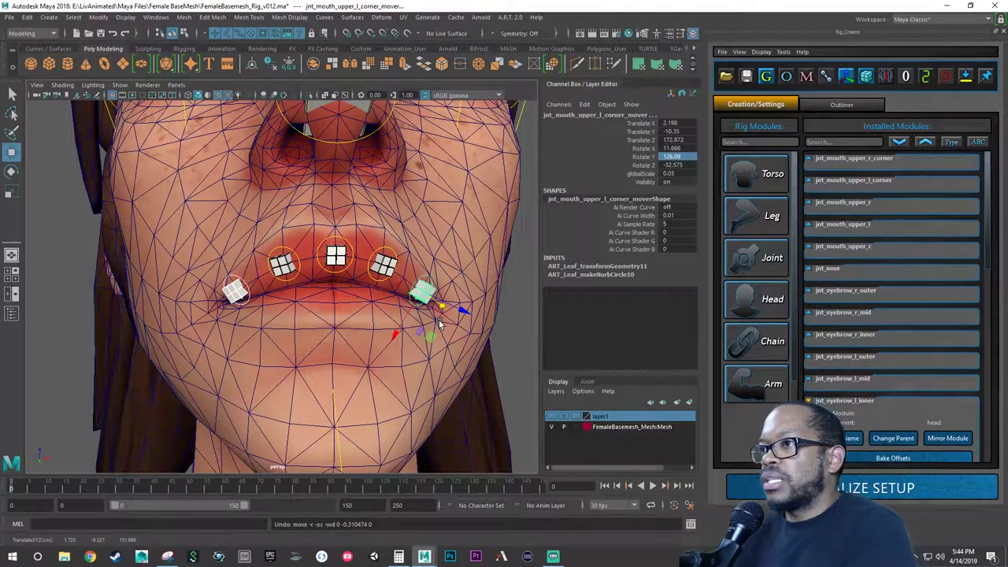
Save FemaleBasemesh_Rig_v012 from a new view angle with the Move tool ready
left_click_drag(440, 323, 356, 311, "alt")
key("ctrl+s")
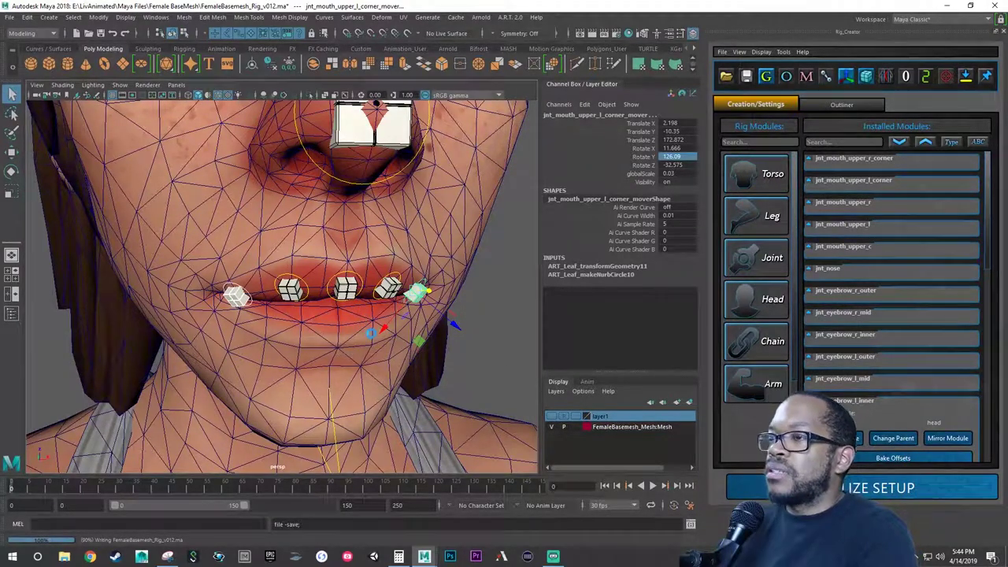
key("w")
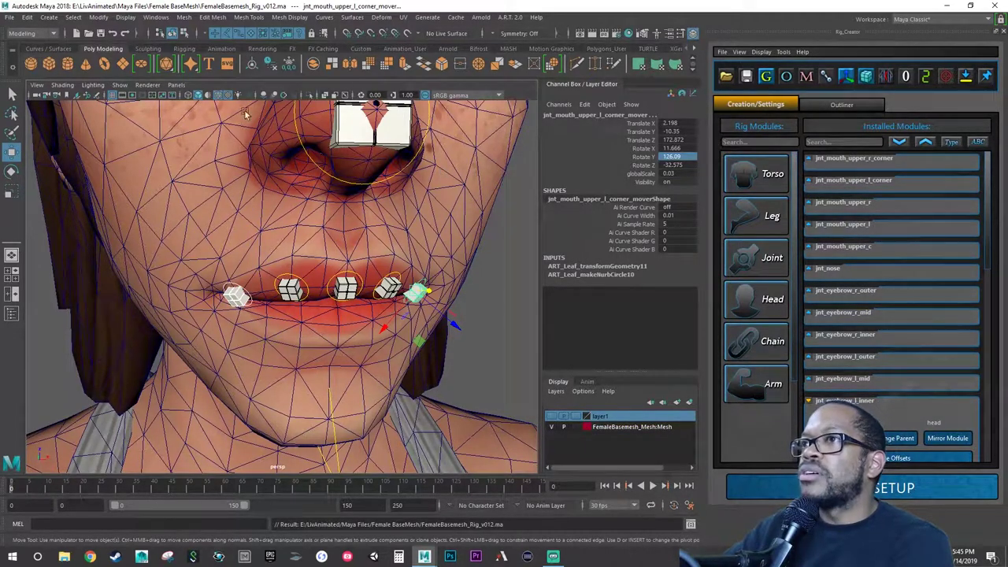
Switch the viewport to wireframe, save the scene, and select the FemaleBasemesh mesh
left_click(188, 96)
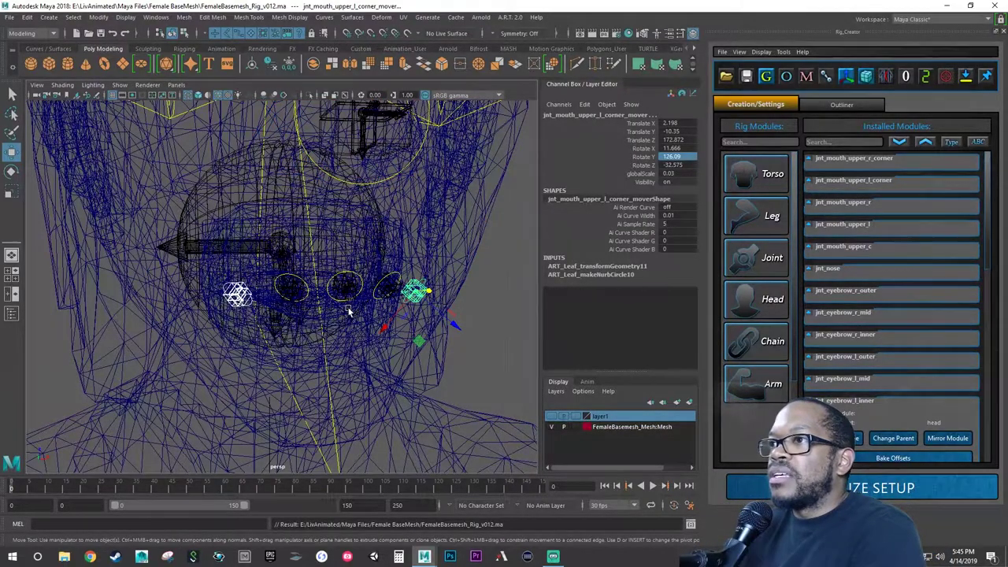
left_click_drag(349, 312, 326, 315, "alt")
key("ctrl+s")
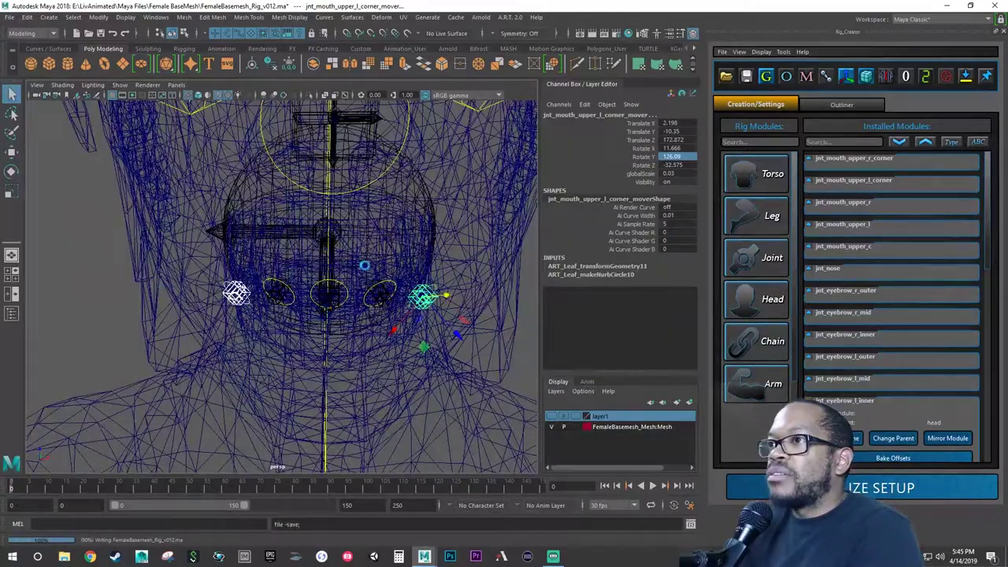
left_click_drag(365, 268, 309, 191, "alt")
left_click(182, 268)
Switch the head mesh to face mode, select a face inside the mouth and grow the selection outward
right_click(308, 192)
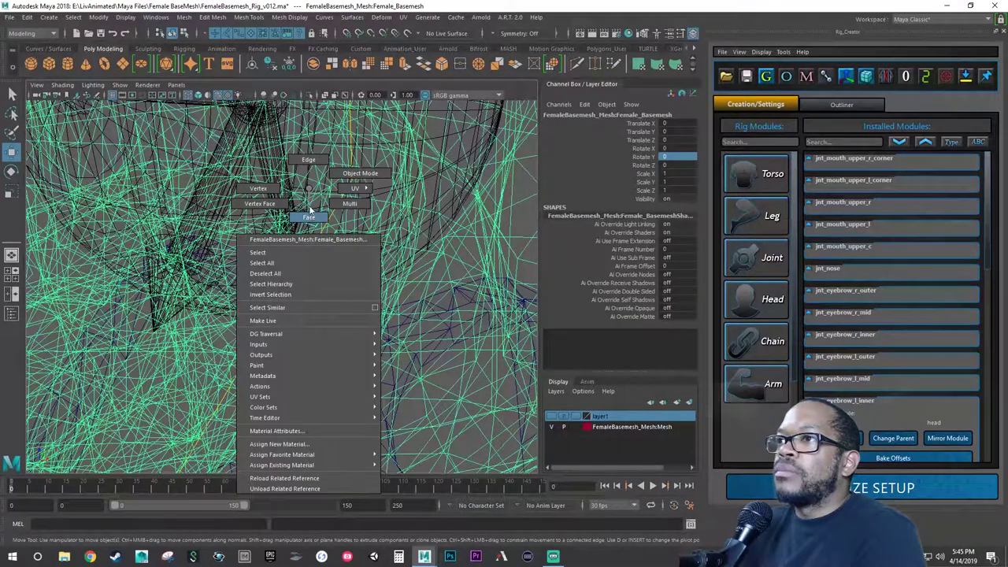
left_click(309, 218)
left_click(305, 180)
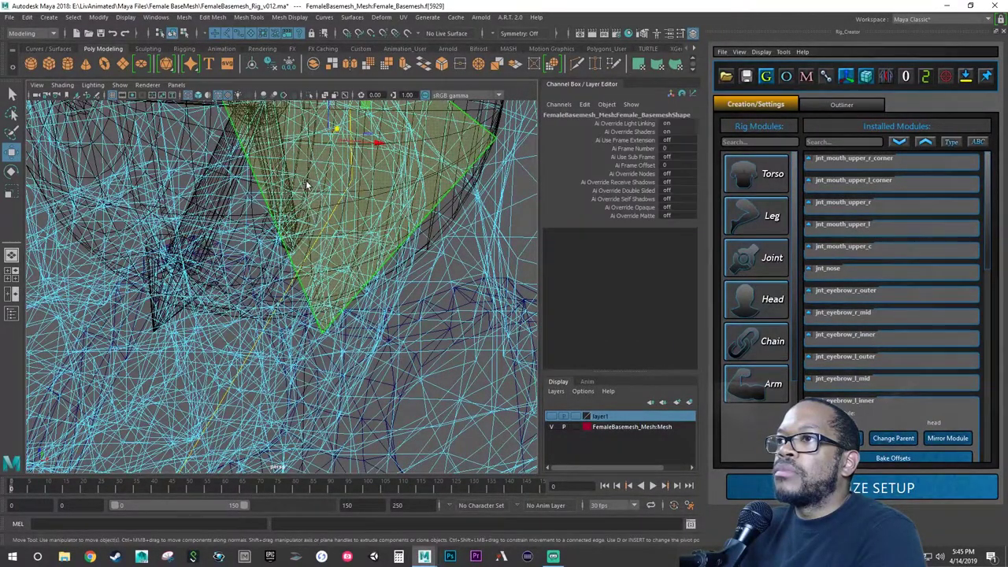
right_click_drag(306, 179, 388, 241, "alt")
left_click(309, 181)
key("shift+period")
key("shift+period")
key("shift+period")
key("shift+period")
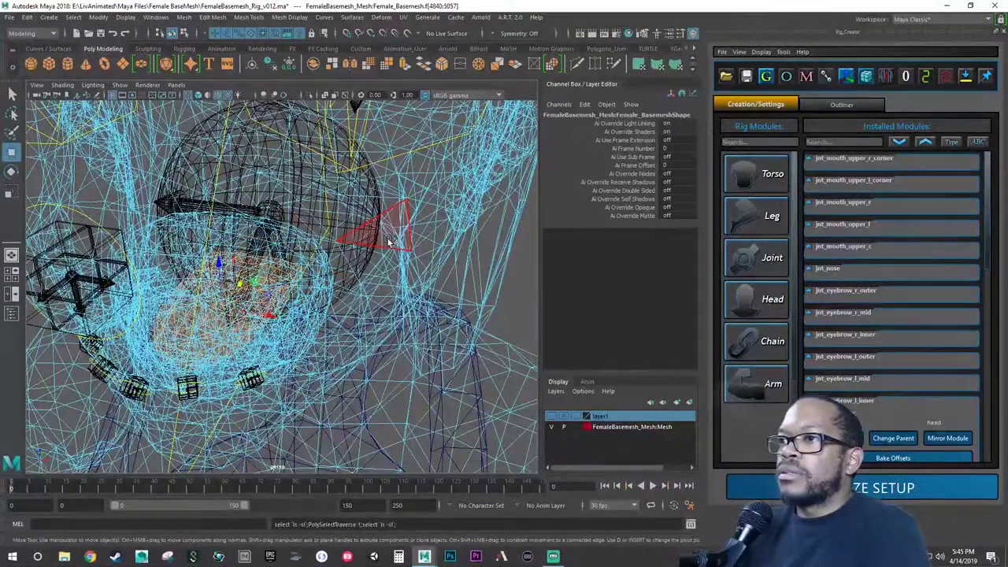
left_click_drag(304, 231, 285, 305, "alt")
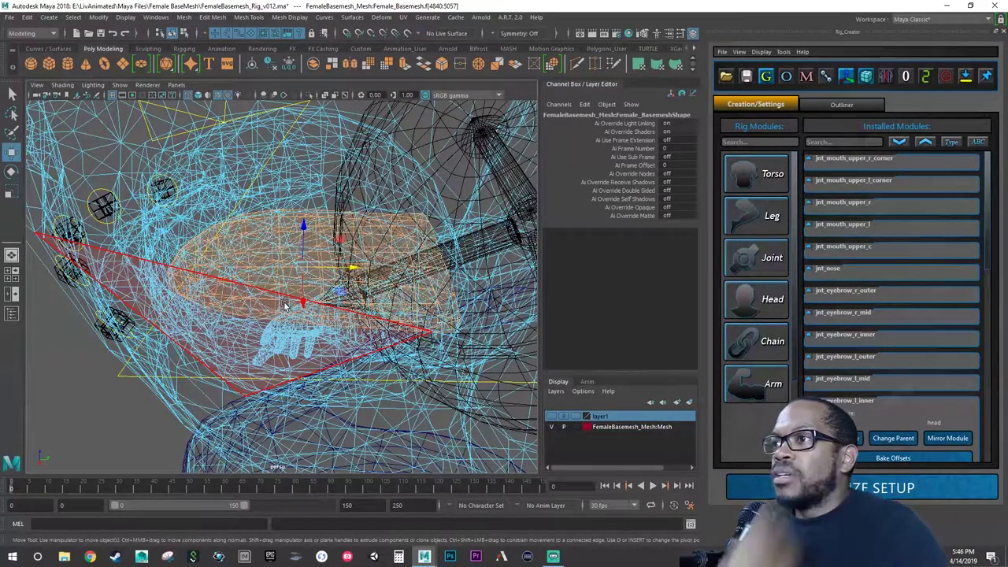
Undo the last action and tumble the camera round to a close front-on view of the face rig
key("ctrl+z")
left_click_drag(332, 282, 328, 306, "alt")
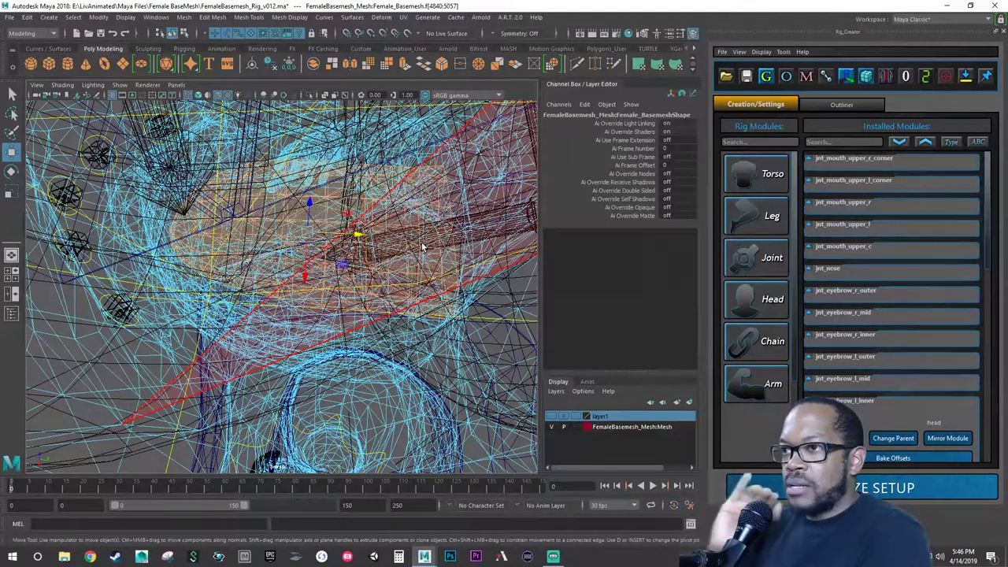
left_click_drag(382, 277, 301, 204, "alt")
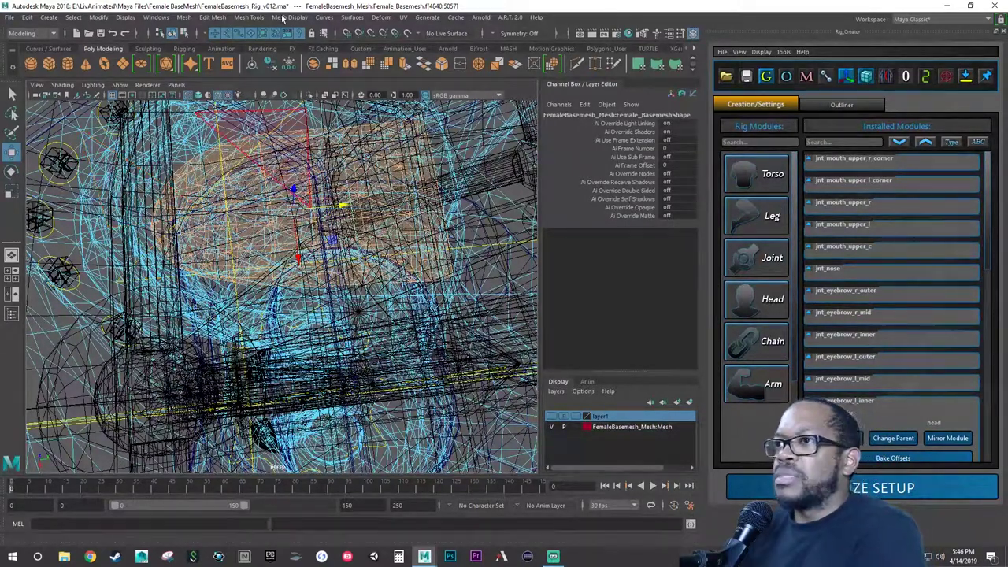
left_click_drag(200, 219, 265, 219, "alt")
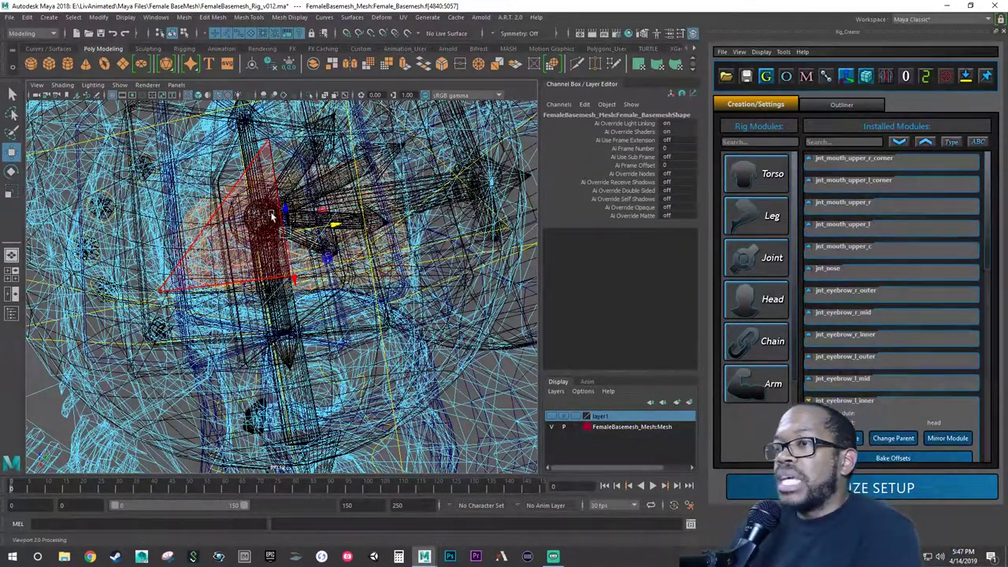
left_click_drag(280, 214, 140, 229, "alt")
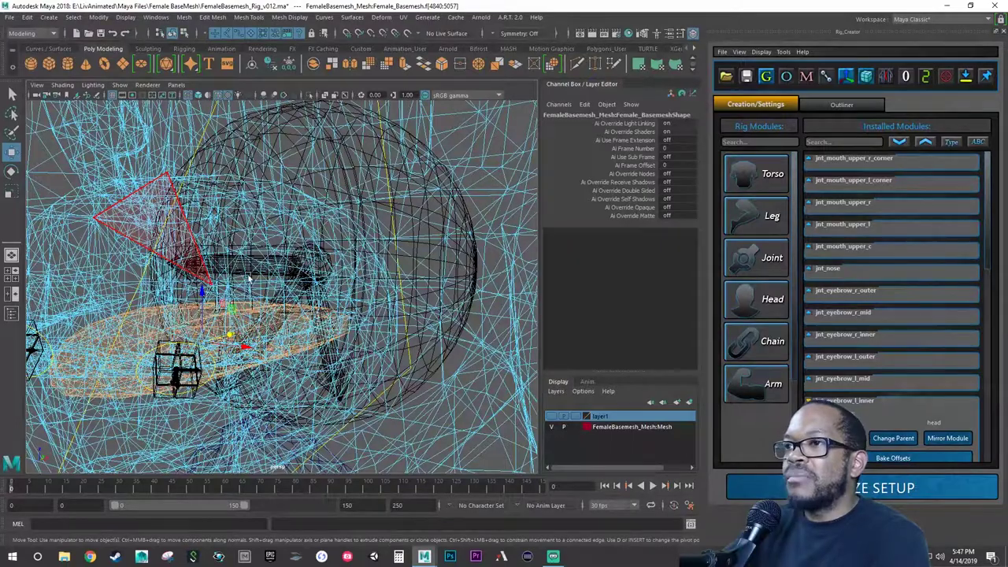
left_click_drag(249, 278, 183, 285, "alt")
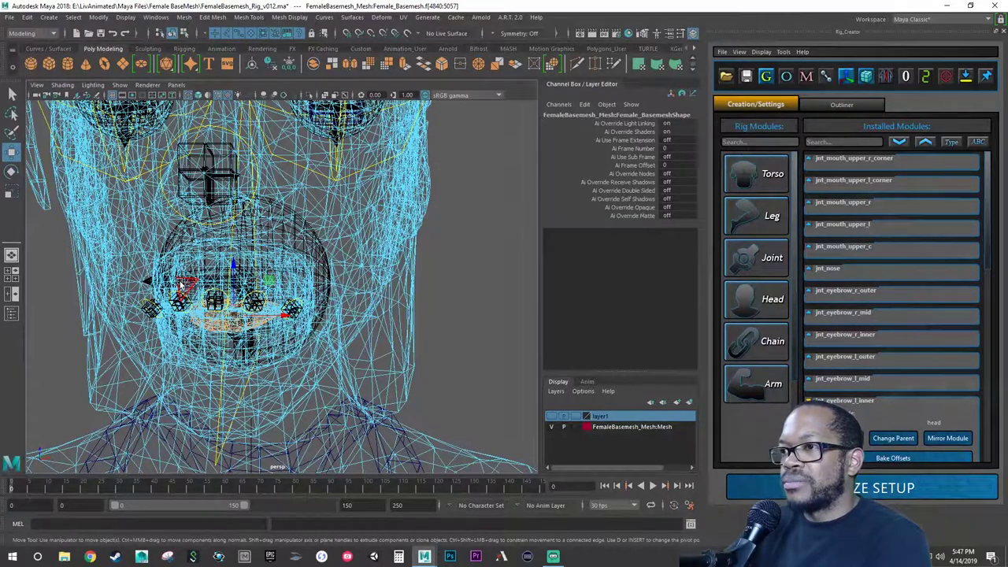
left_click_drag(179, 285, 142, 162, "alt")
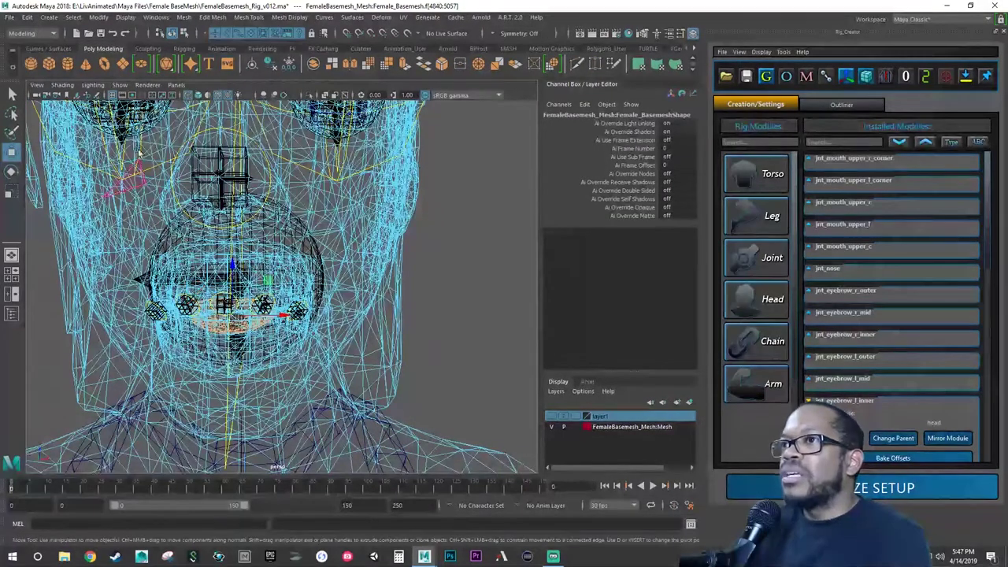
Show the head smooth shaded with wireframe and settle on a nearly frontal view
key("5")
mouse_move(338, 320)
left_mouse_down("alt")
mouse_move(232, 315)
mouse_move(245, 315)
left_mouse_up("alt")
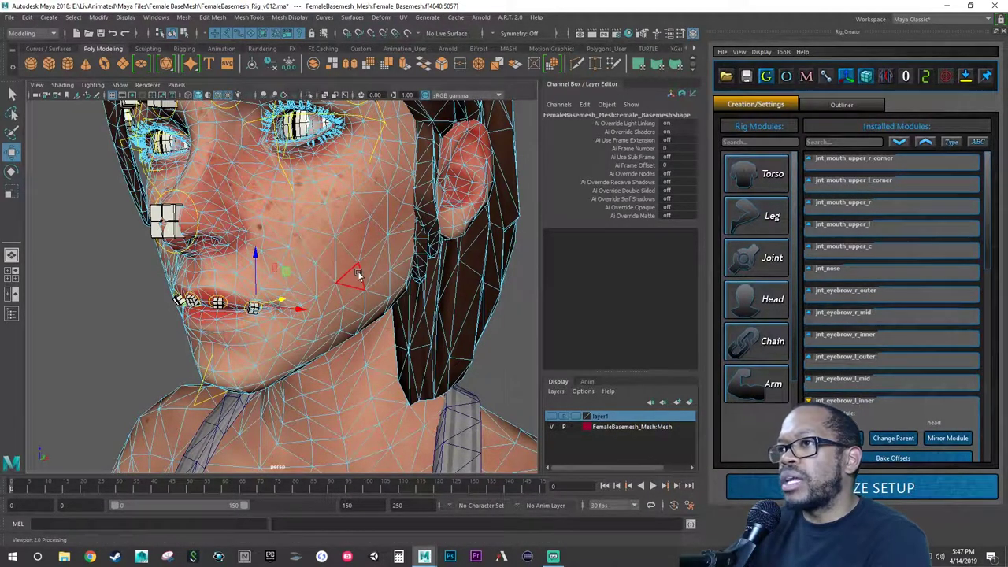
mouse_move(343, 272)
left_mouse_down("alt")
mouse_move(359, 271)
mouse_move(350, 256)
left_mouse_up("alt")
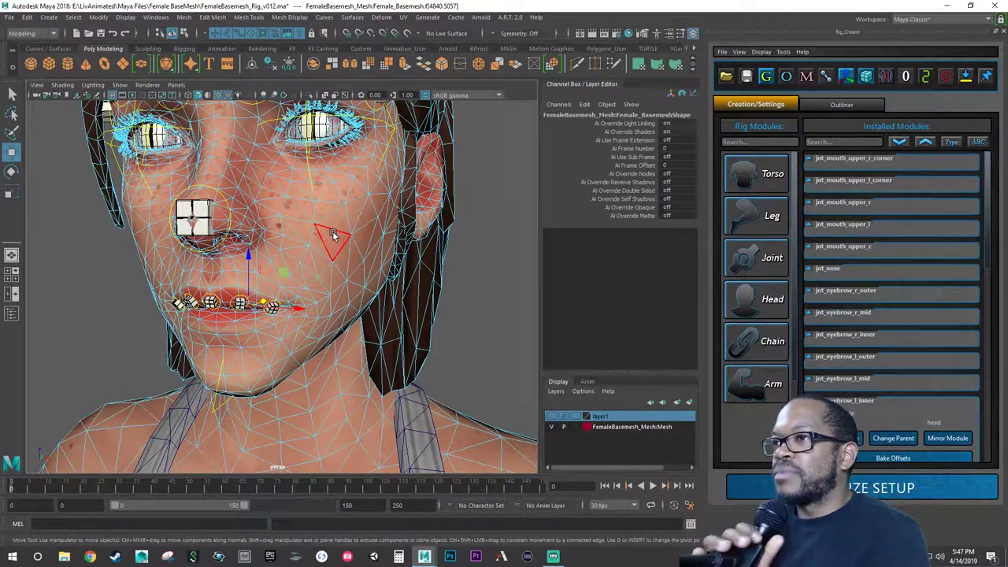
Return the head mesh to Object Mode, clear the selection and save FemaleBasemesh_Rig_v012.ma
right_click_drag(353, 257, 404, 241)
left_click_drag(377, 263, 458, 270, "alt")
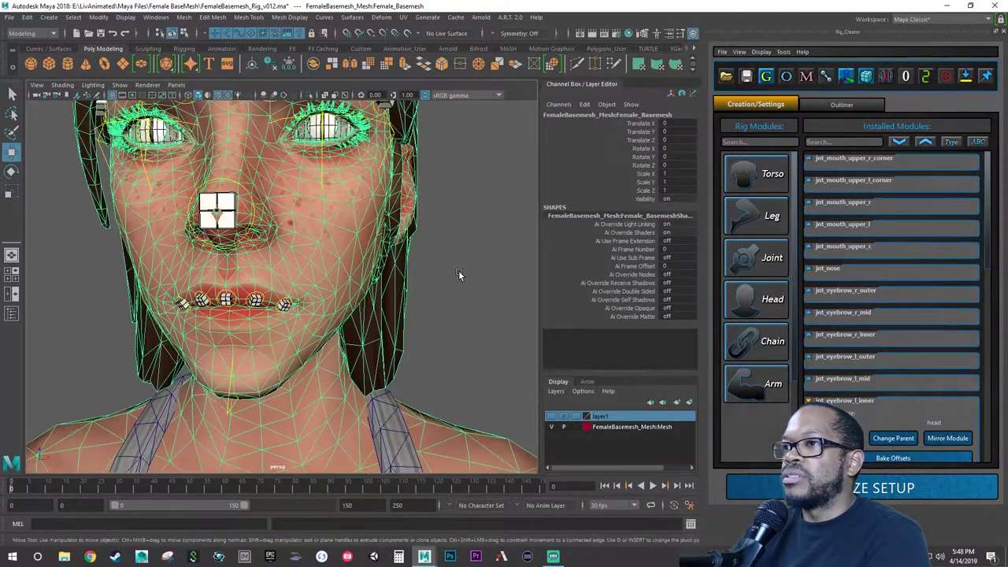
left_click(449, 276)
key("q")
key("ctrl+s")
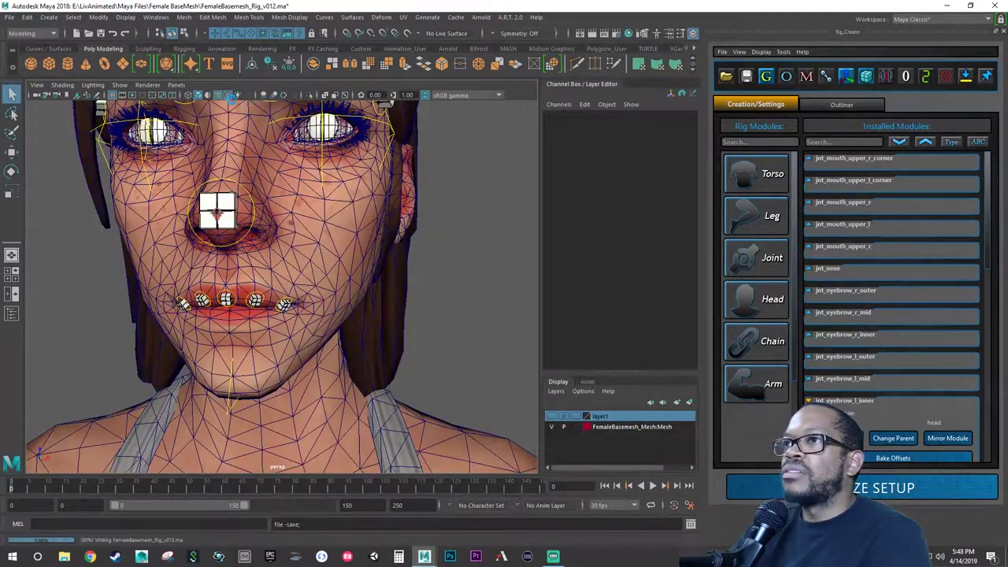
Start a new Joint module with parent bone jnt_jaw and suffix mouth_lower_c
key("w")
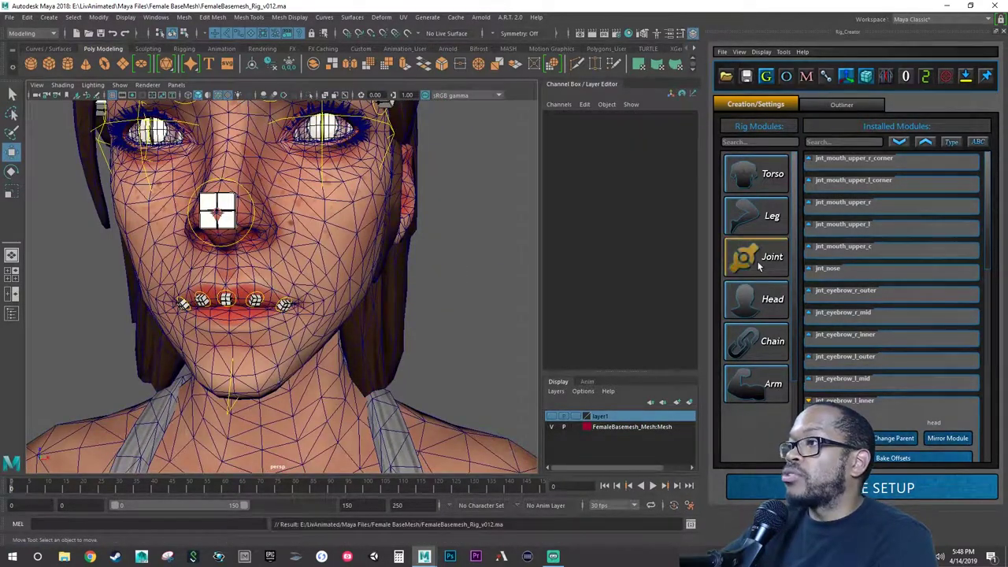
left_click(759, 267)
scroll(541, 294, "down", 2)
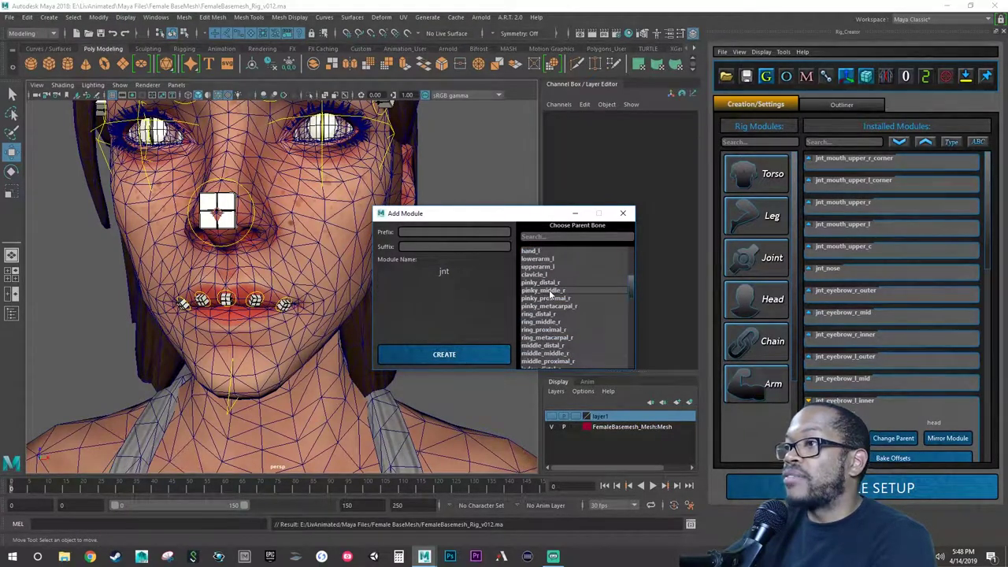
scroll(541, 294, "down", 4)
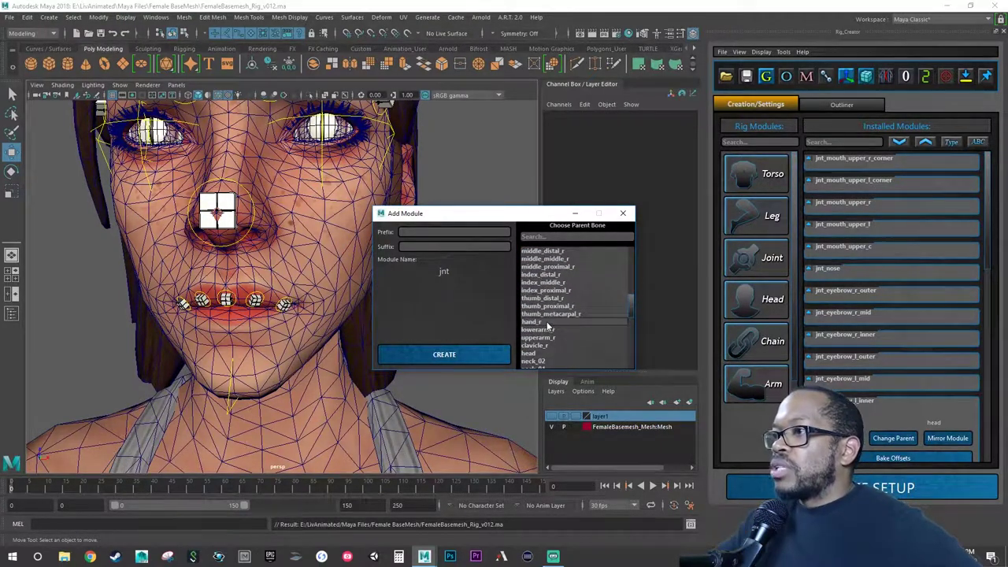
scroll(546, 325, "down", 2)
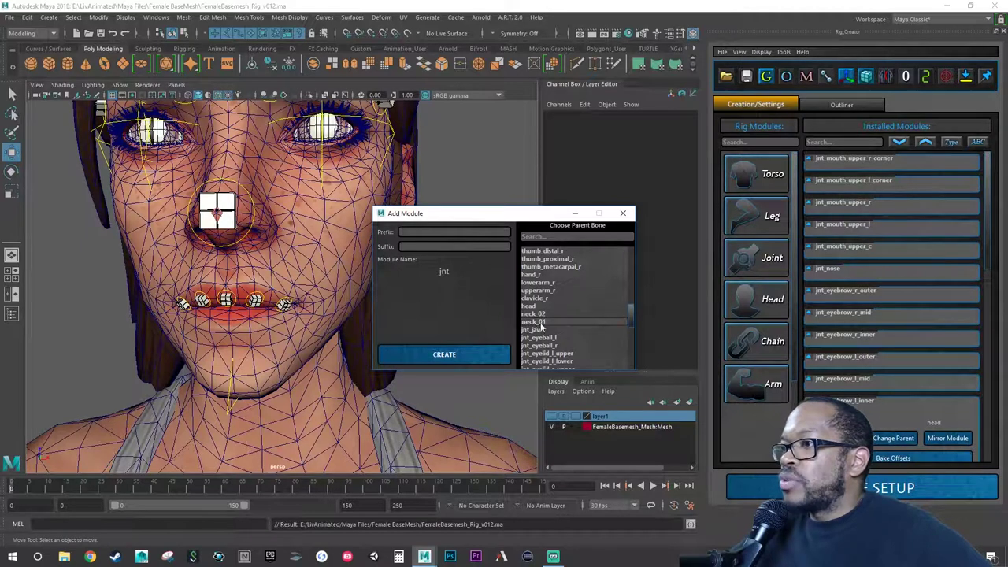
left_click(541, 327)
left_click(404, 246)
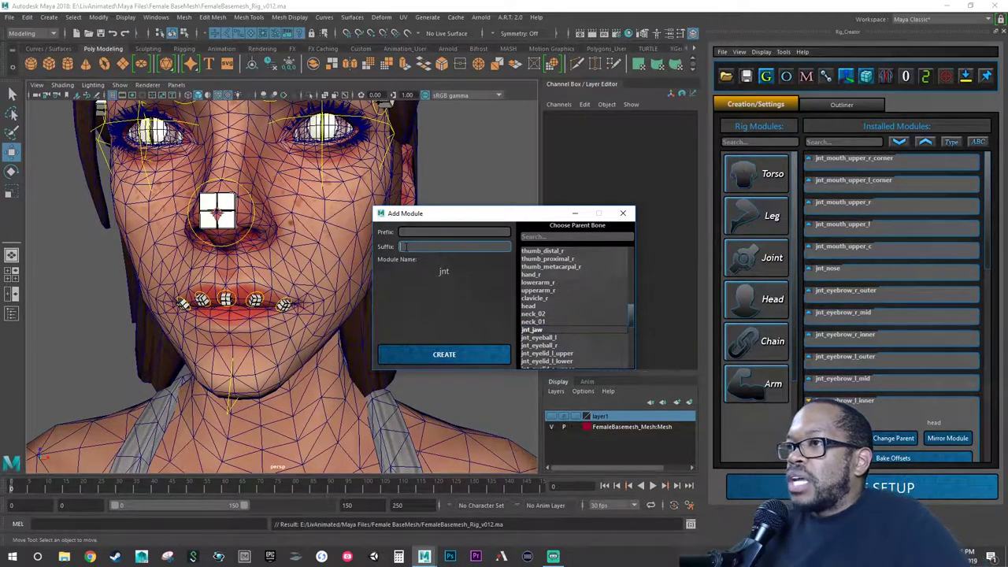
type("mouth")
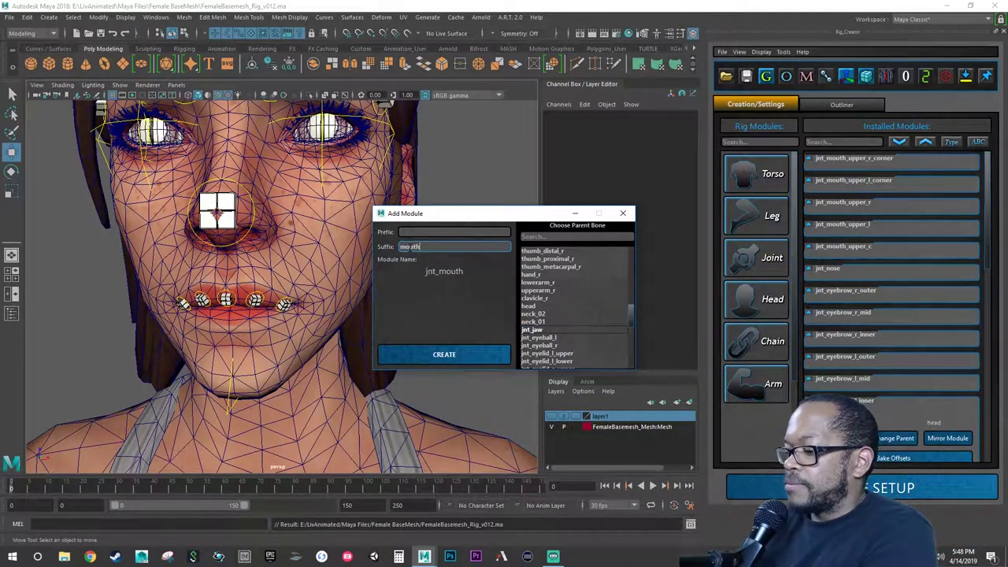
type("_l")
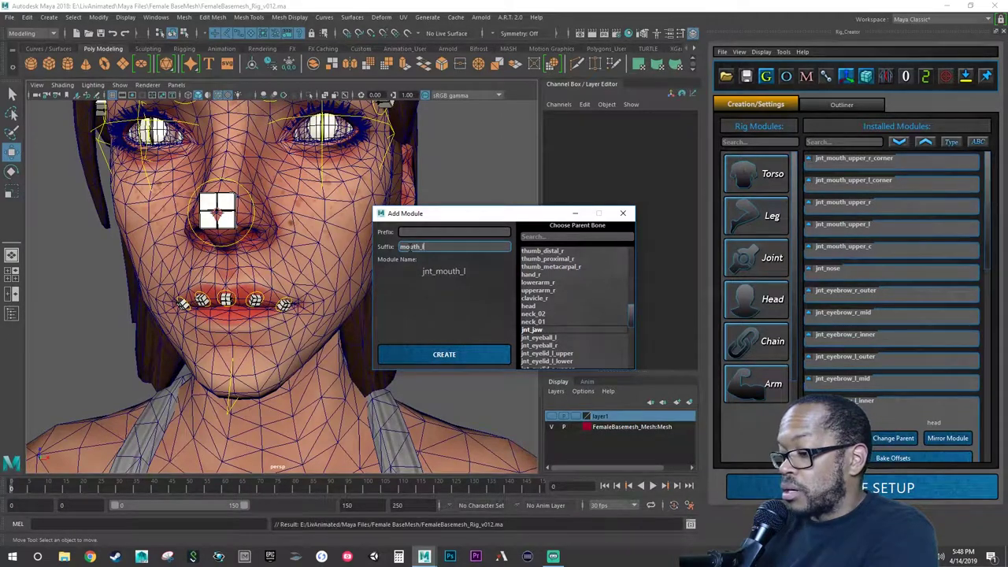
type("ower_c")
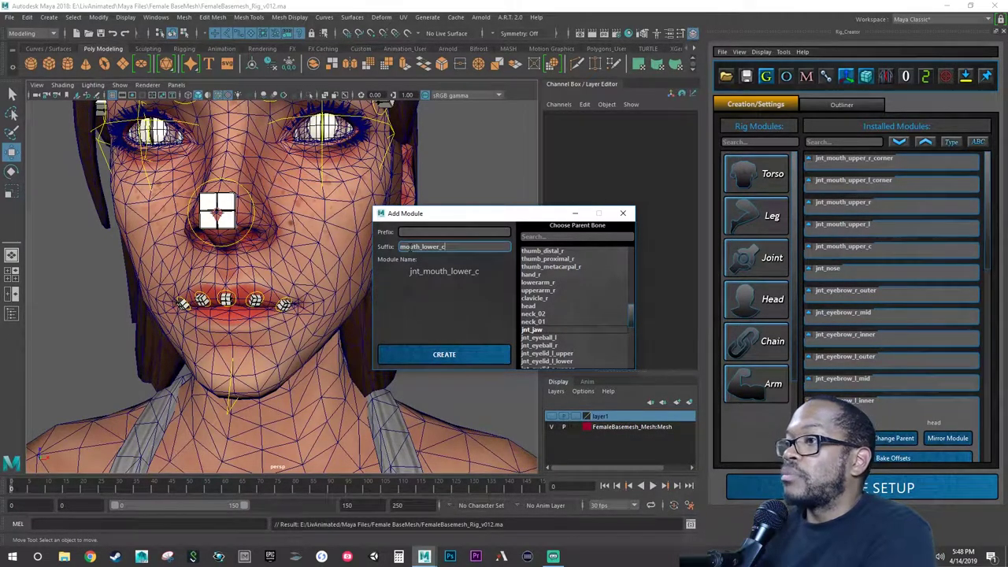
Confirm jnt_jaw as the parent bone and create the jnt_mouth_lower_c module
scroll(569, 299, "up", 4)
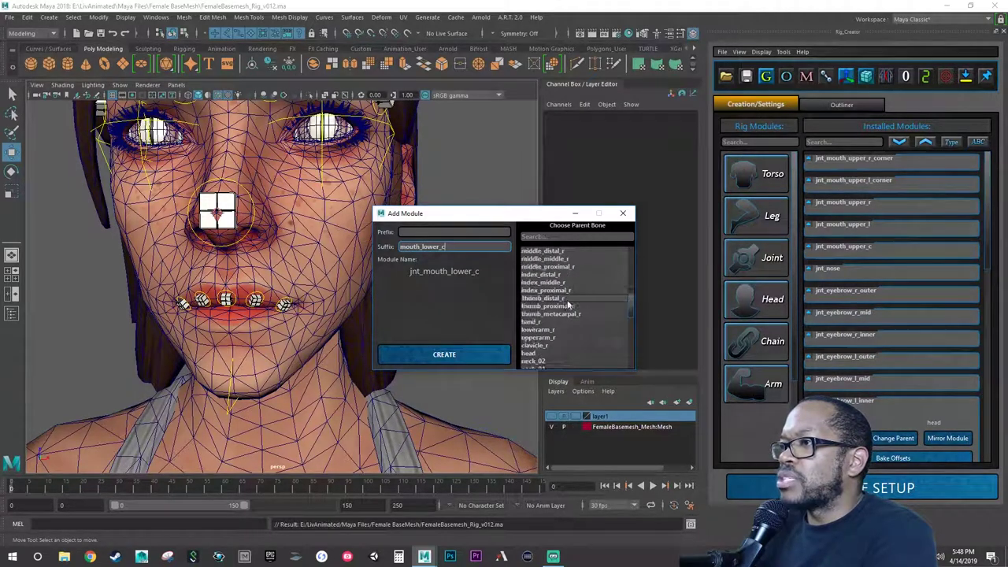
scroll(565, 304, "up", 6)
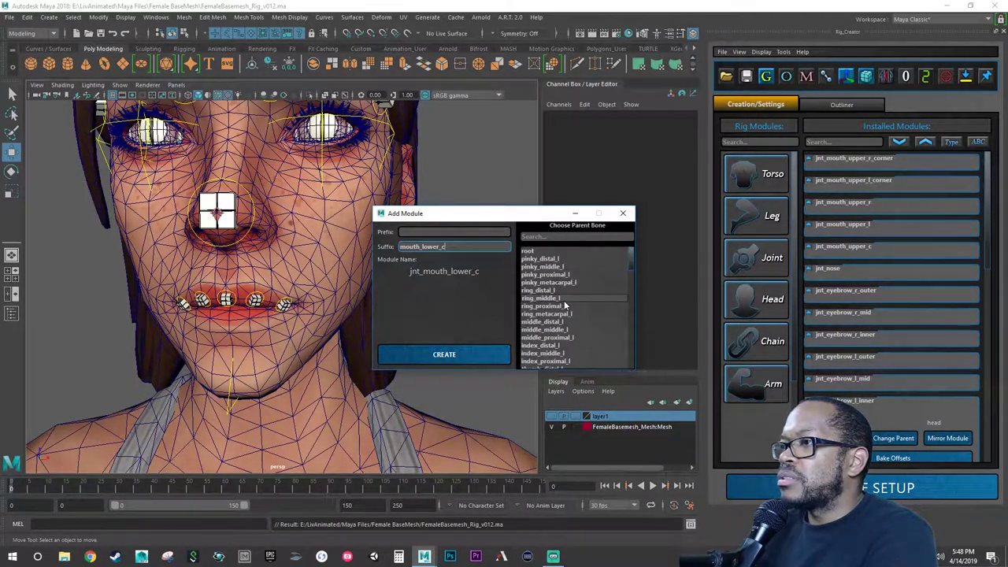
scroll(564, 301, "down", 10)
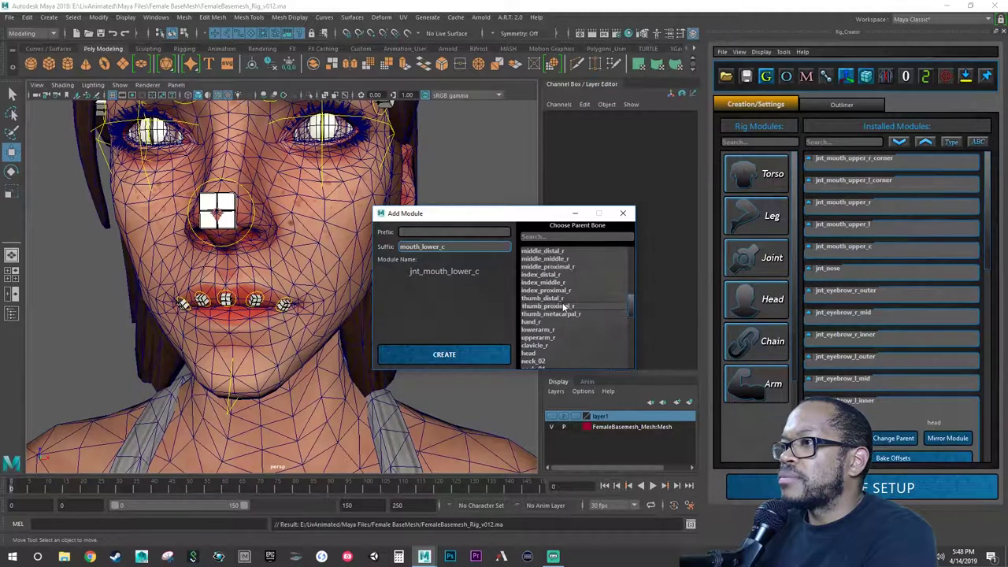
scroll(562, 302, "down", 4)
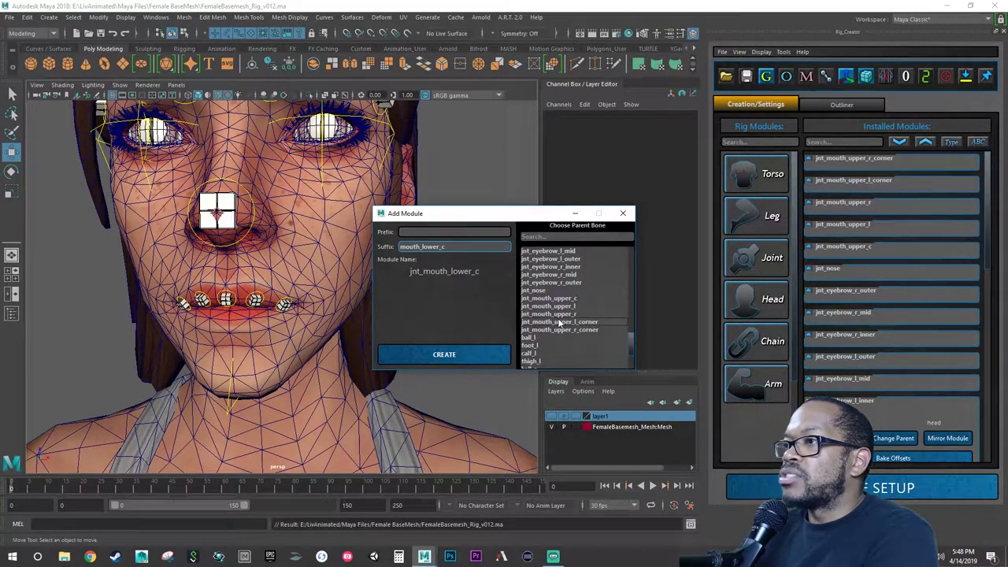
scroll(559, 322, "up", 3)
scroll(558, 323, "up", 1)
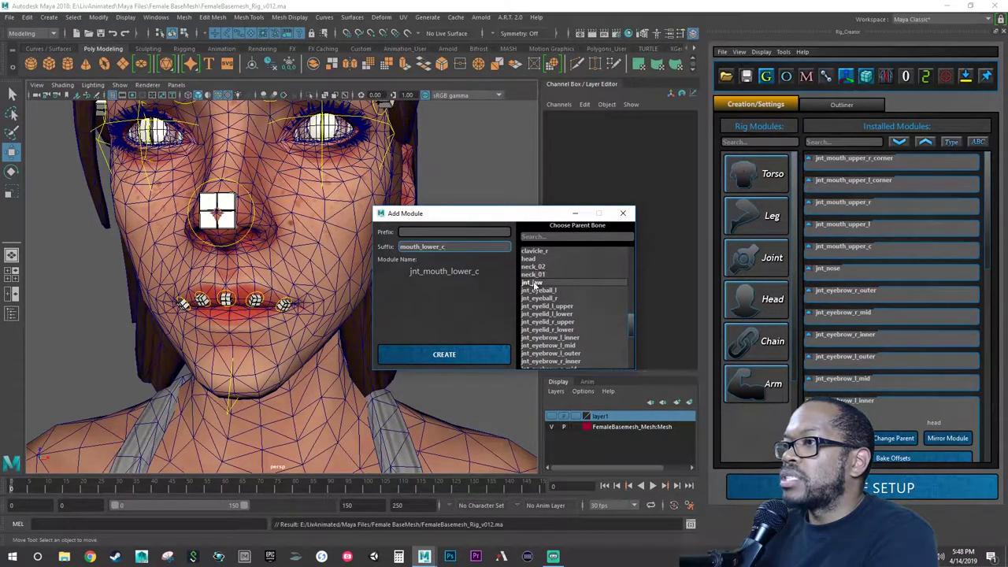
left_click(534, 283)
left_click(463, 354)
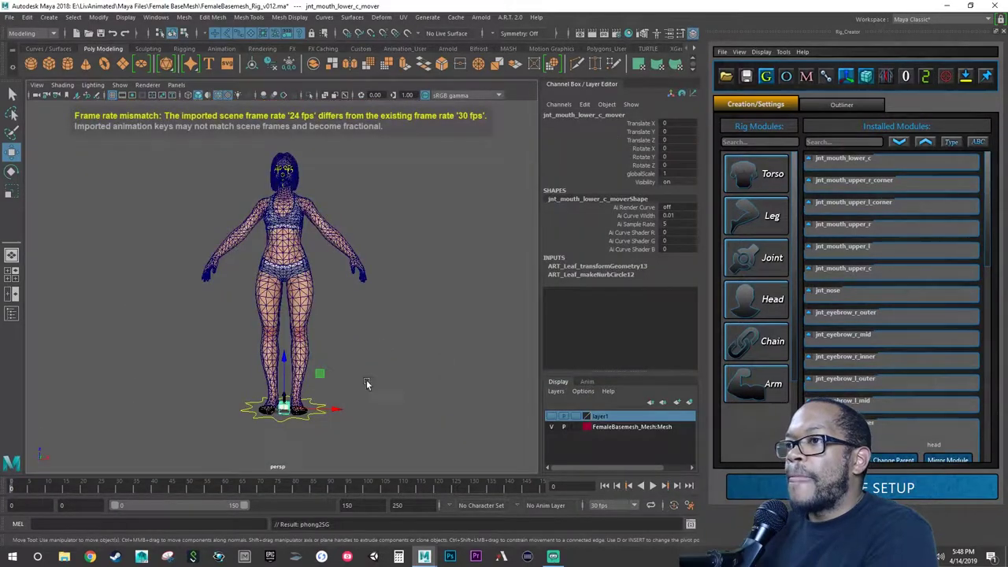
Move the new jnt_mouth_lower_c mover up beside the head
left_click_drag(341, 273, 351, 150)
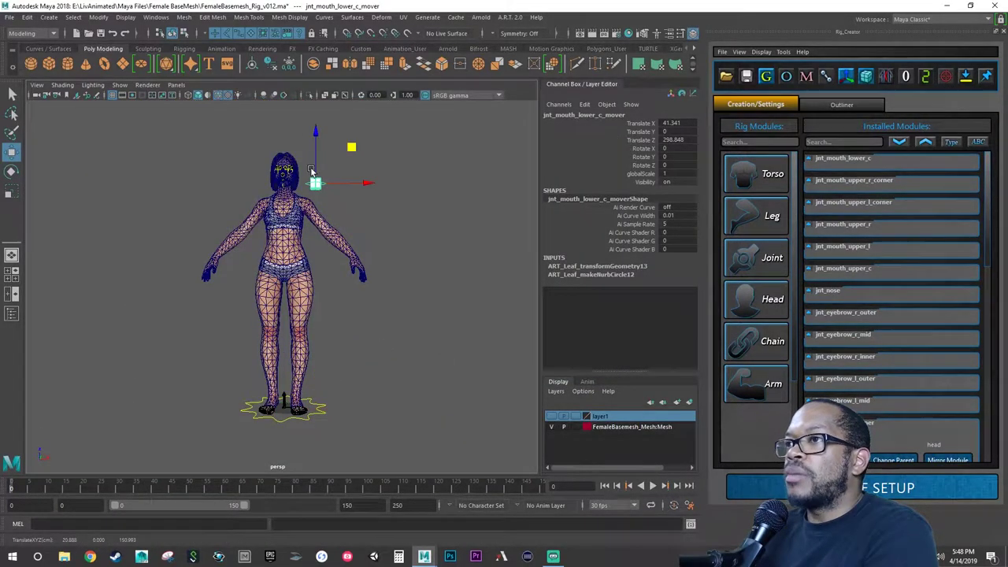
scroll(343, 194, "up", 5)
scroll(355, 401, "down", 4)
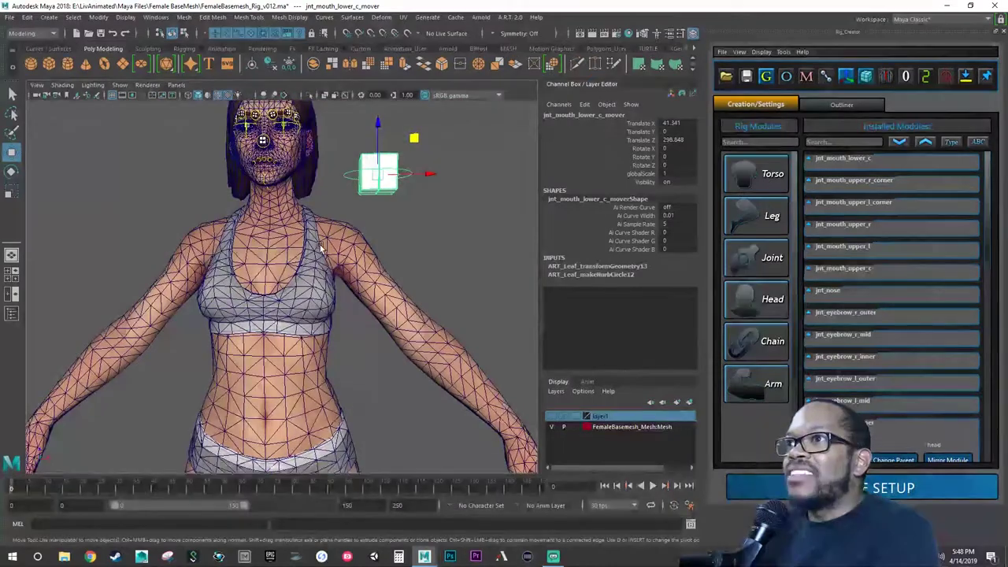
scroll(435, 305, "up", 6)
Select the upper centre mouth mover and launch the Snipping Tool
left_click_drag(435, 305, 373, 328, "alt")
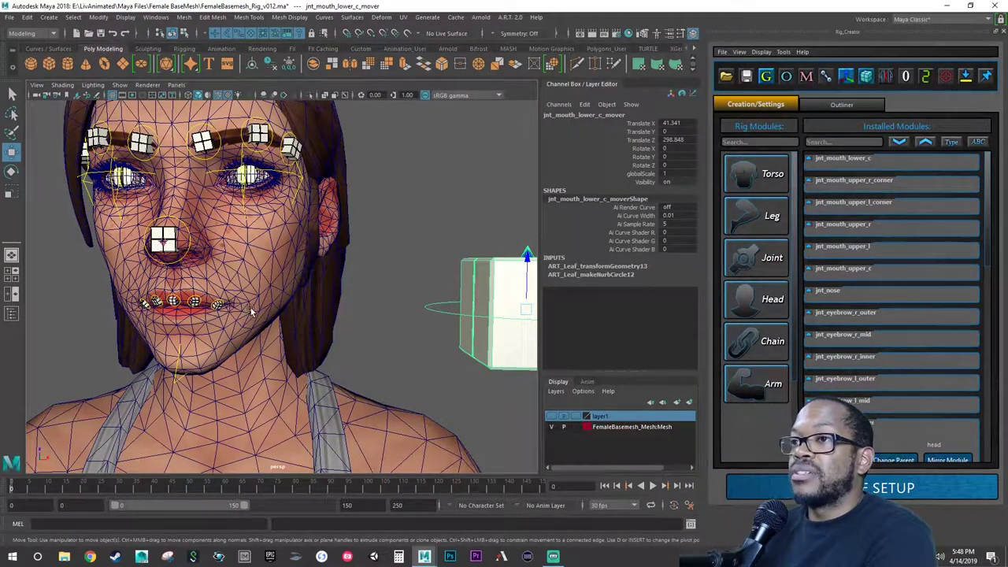
left_click(181, 301)
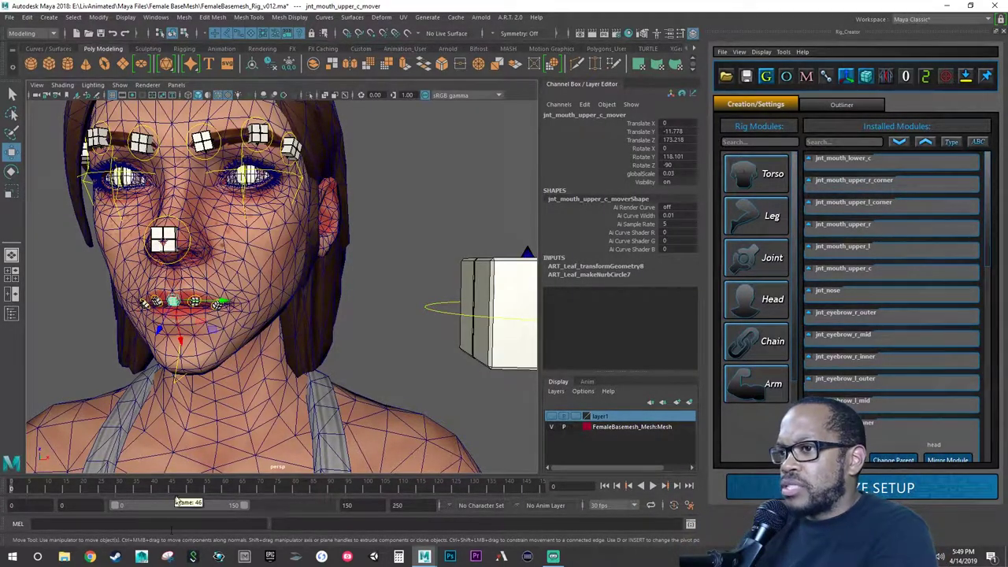
left_click(168, 557)
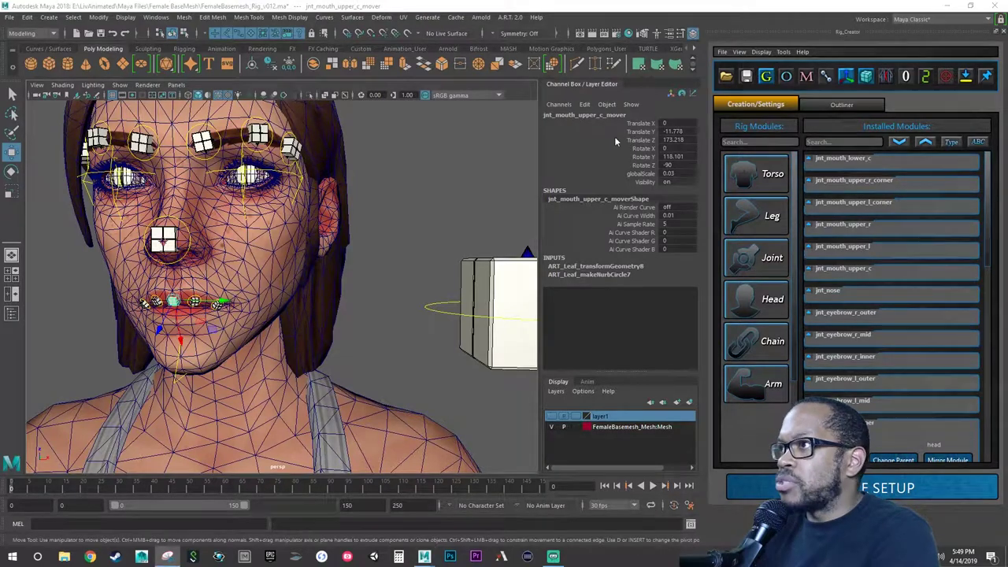
Snip the upper centre mover's channel box values and return to Maya
left_click(695, 145)
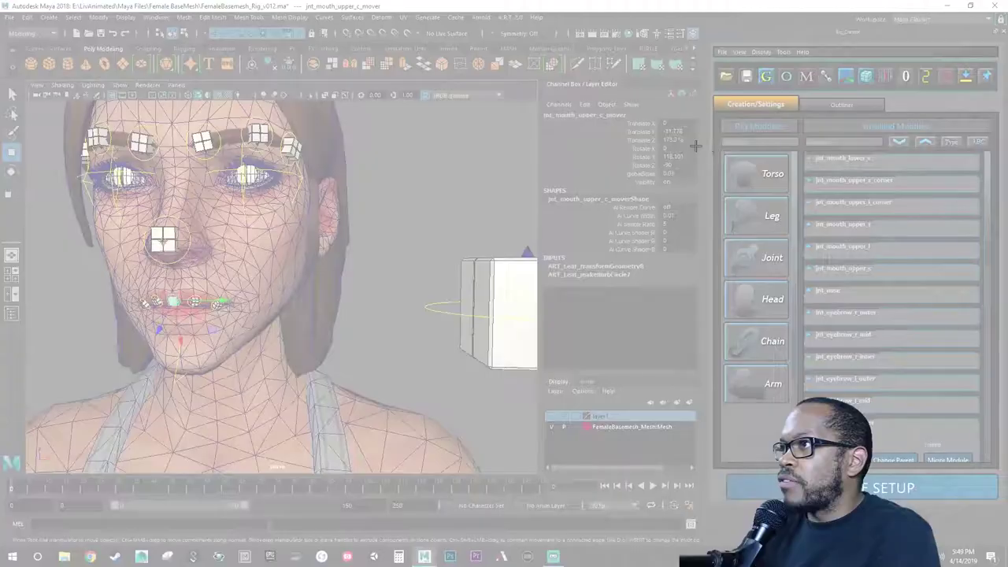
left_click_drag(626, 120, 699, 194)
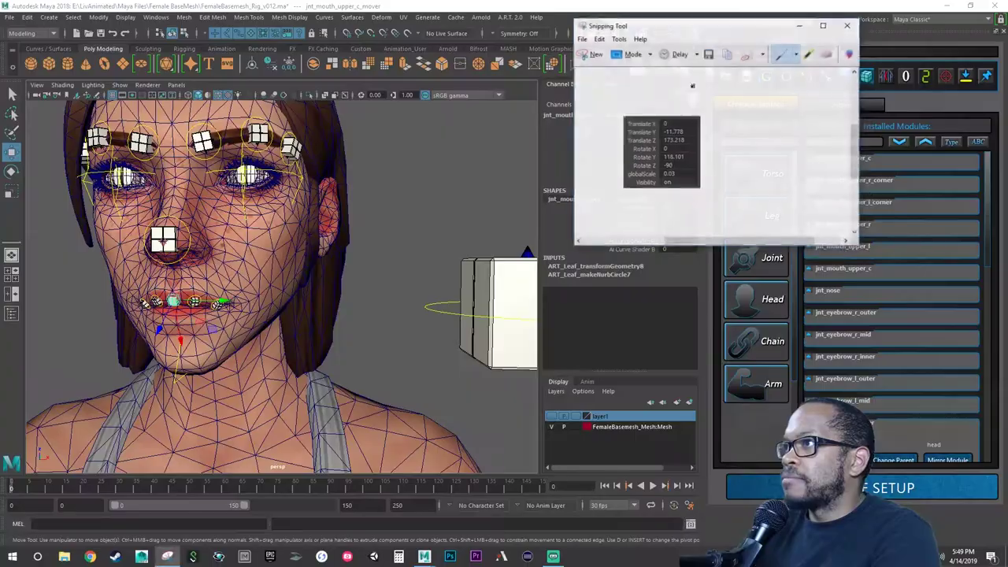
left_click_drag(693, 28, 723, 37)
left_click(829, 35)
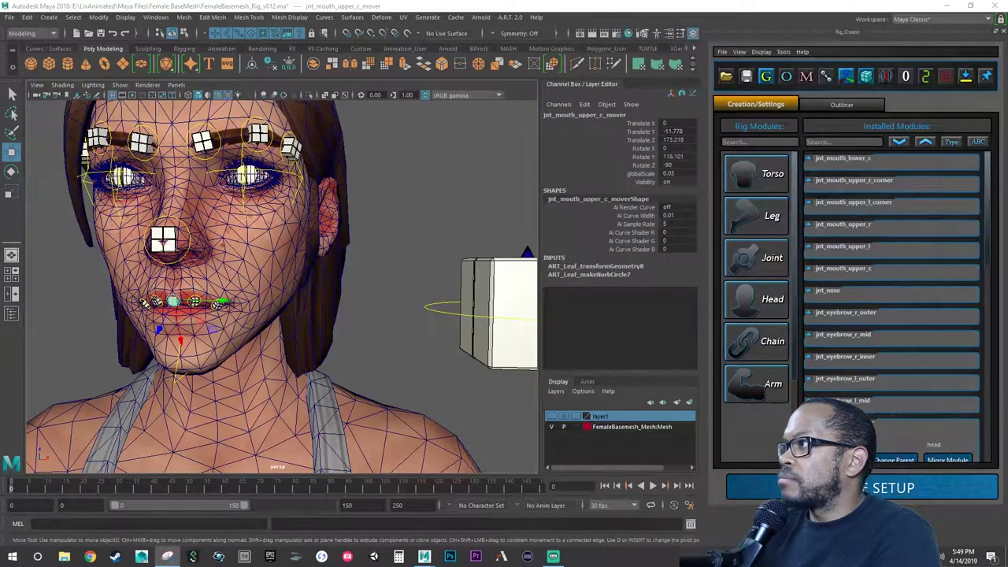
Give jnt_mouth_lower_c_mover Translate X 0, Y -11.78, Z 173.218
left_click(466, 309)
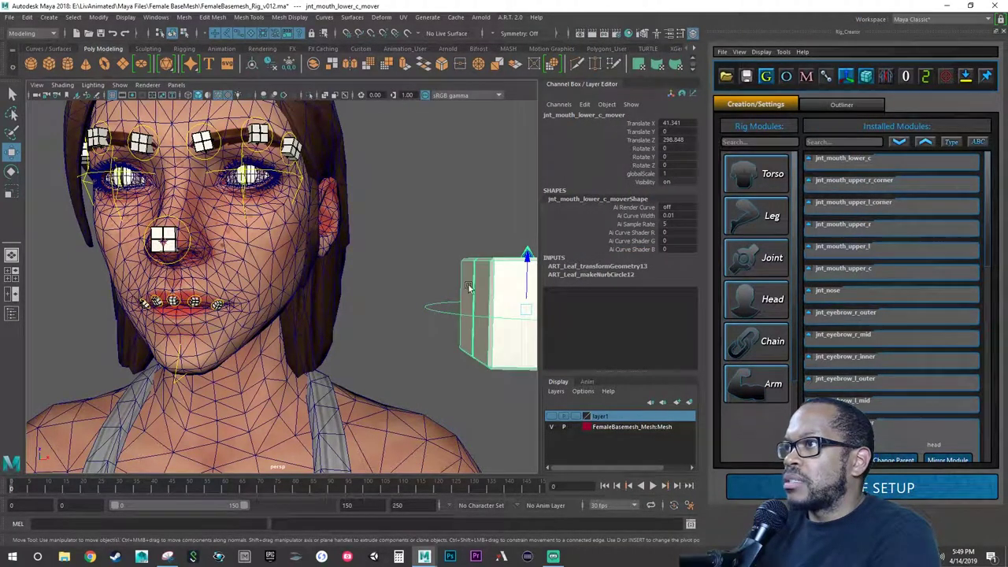
double_click(671, 123)
type("0")
key("Tab")
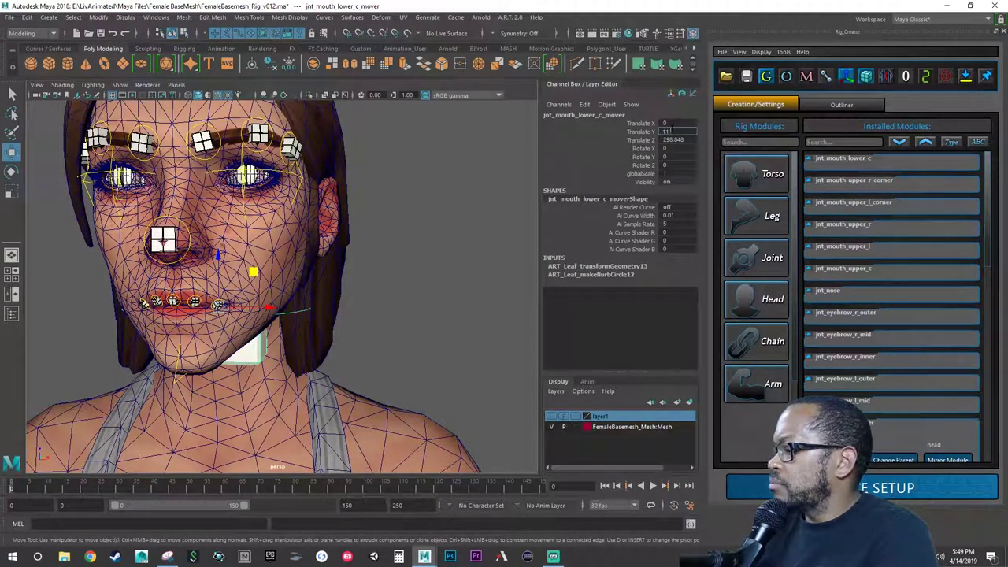
type("-11.78")
key("Tab")
type("17")
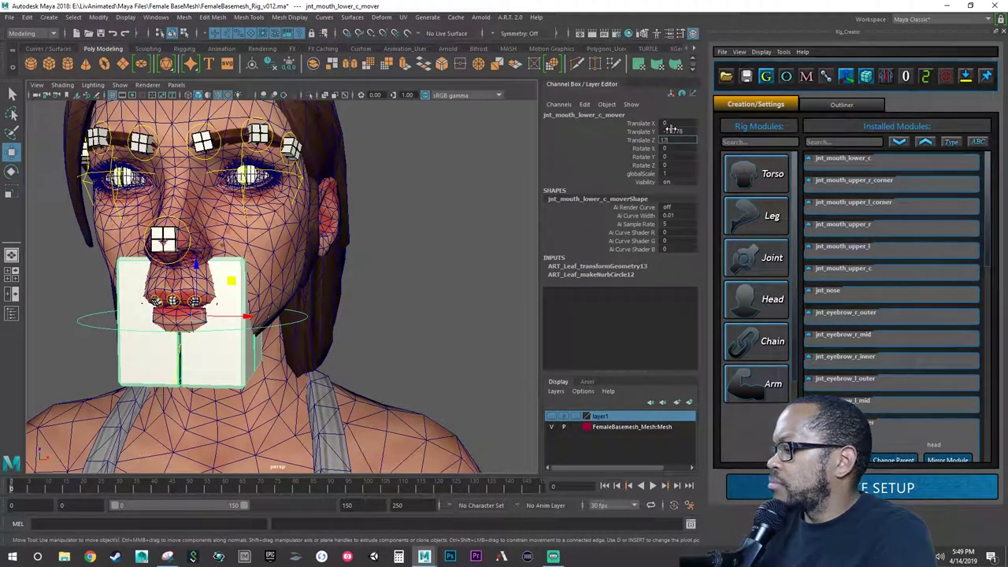
type("3")
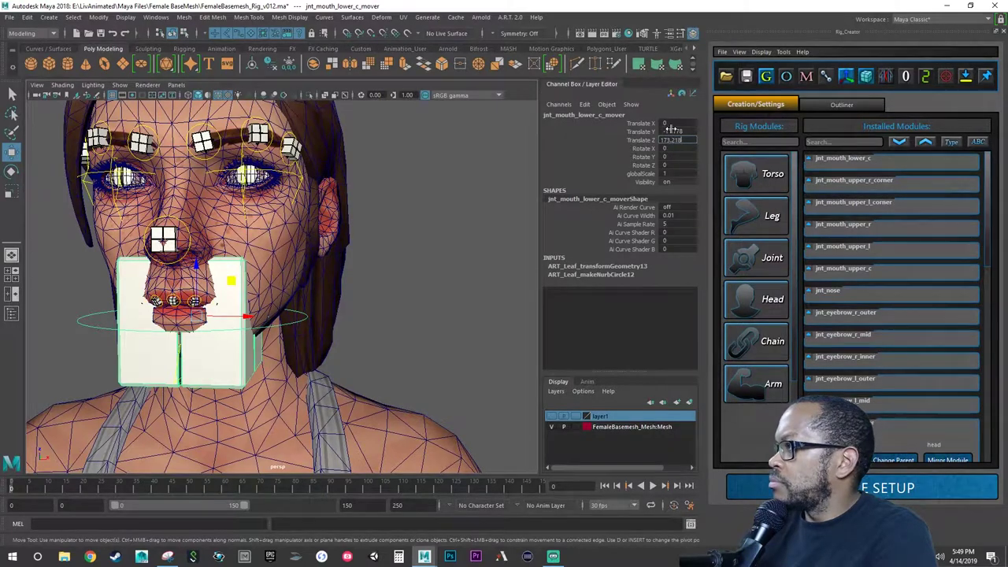
type(".218")
key("Tab")
key("Tab")
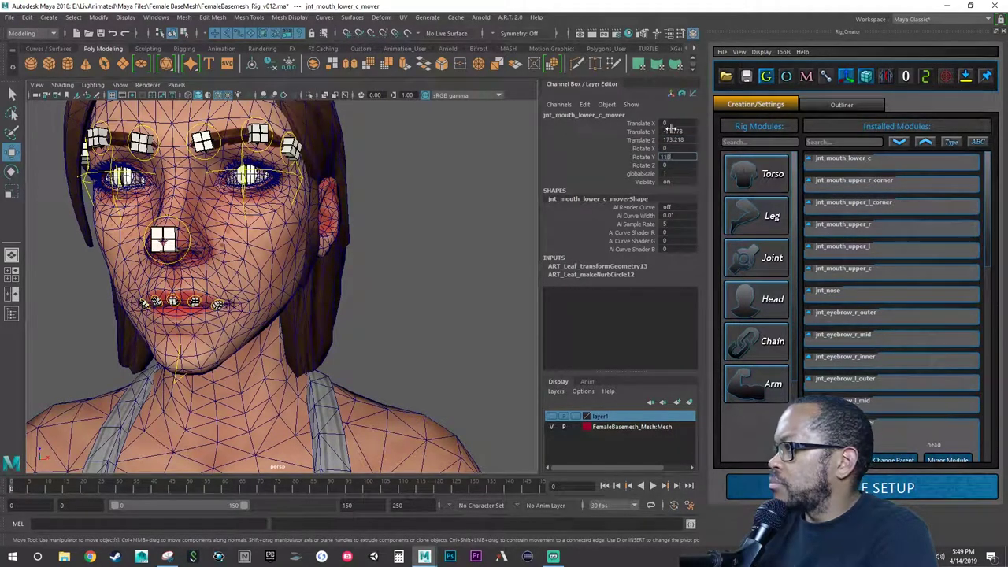
Set the lower mover's Rotate Y to 118.101, Rotate Z to -90, and globalScale 0.03
type("118.101")
key("Tab")
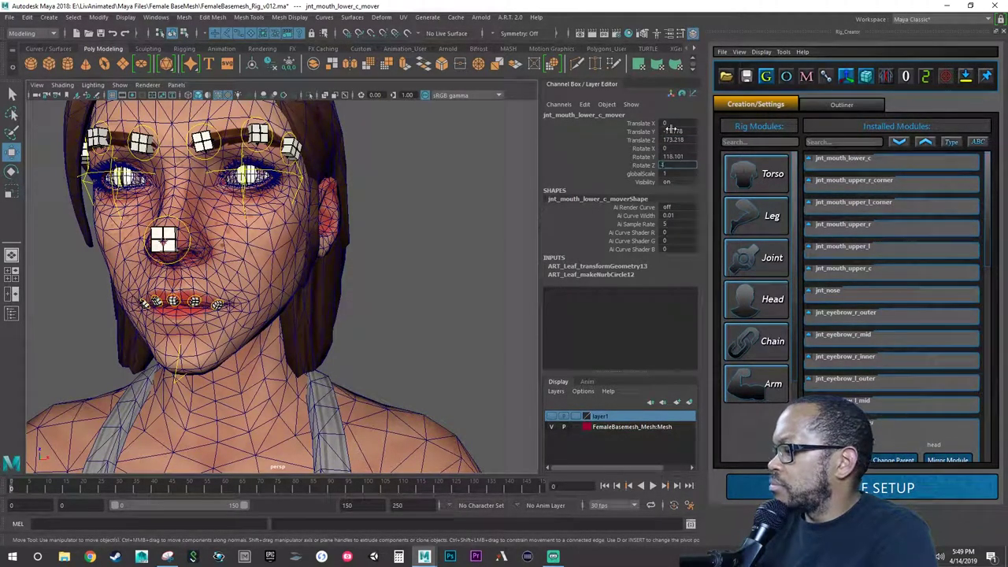
type("-90")
key("Tab")
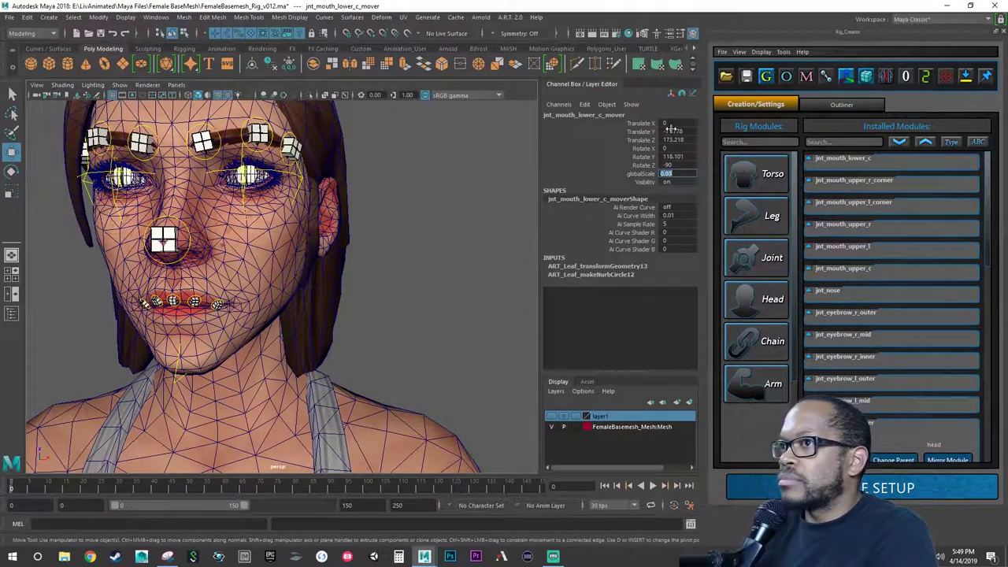
key("Tab")
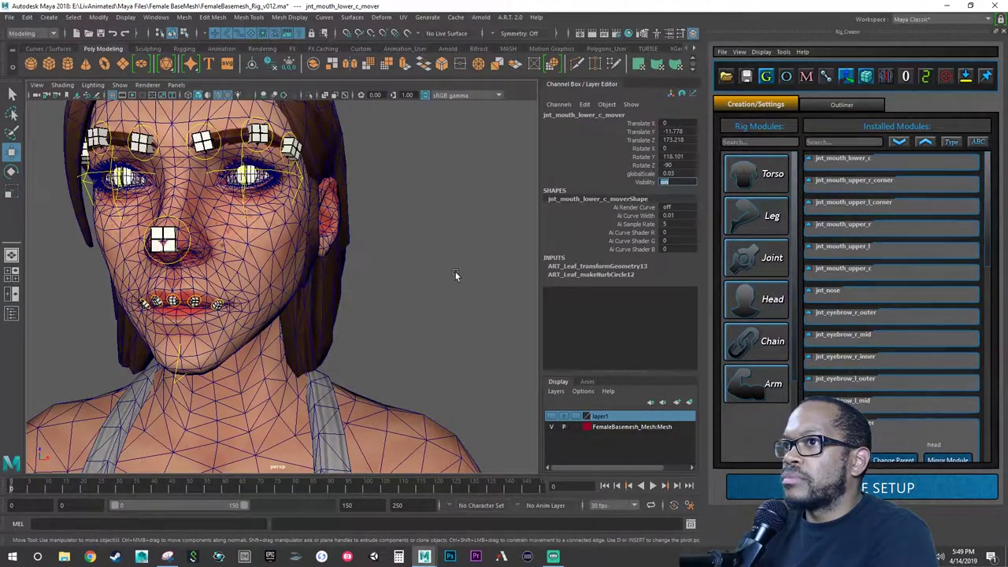
Pull back to the full body and drag the lower mouth mover from the hip up to the waist
left_click_drag(422, 289, 410, 290, "alt")
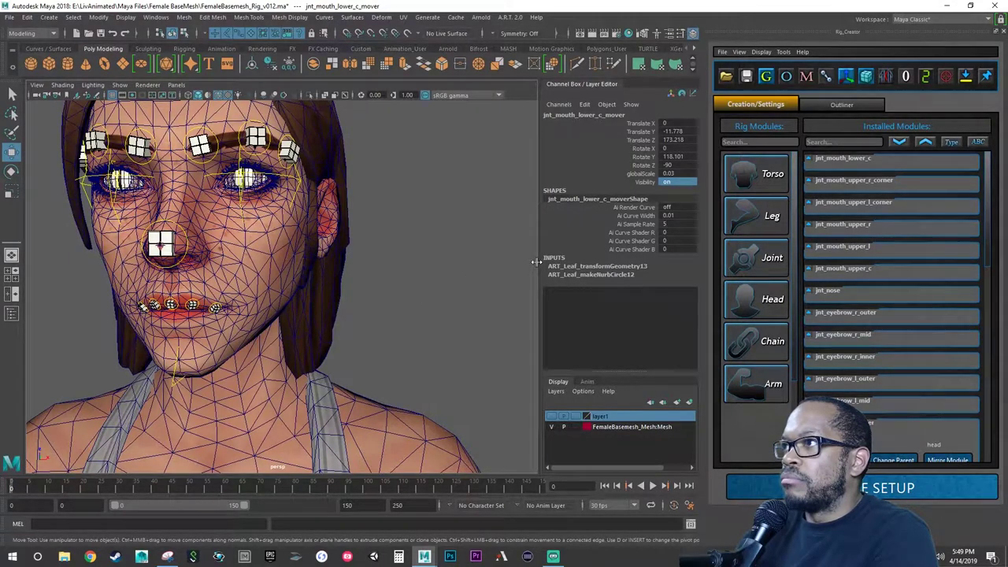
left_click_drag(446, 293, 415, 299, "alt")
right_click_drag(415, 299, 277, 408, "alt")
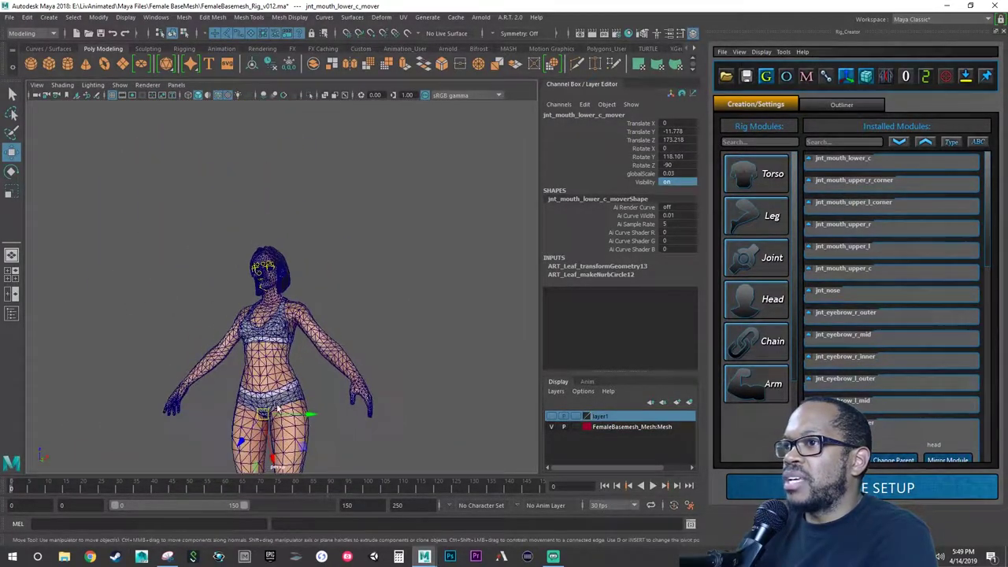
left_click_drag(301, 448, 293, 376)
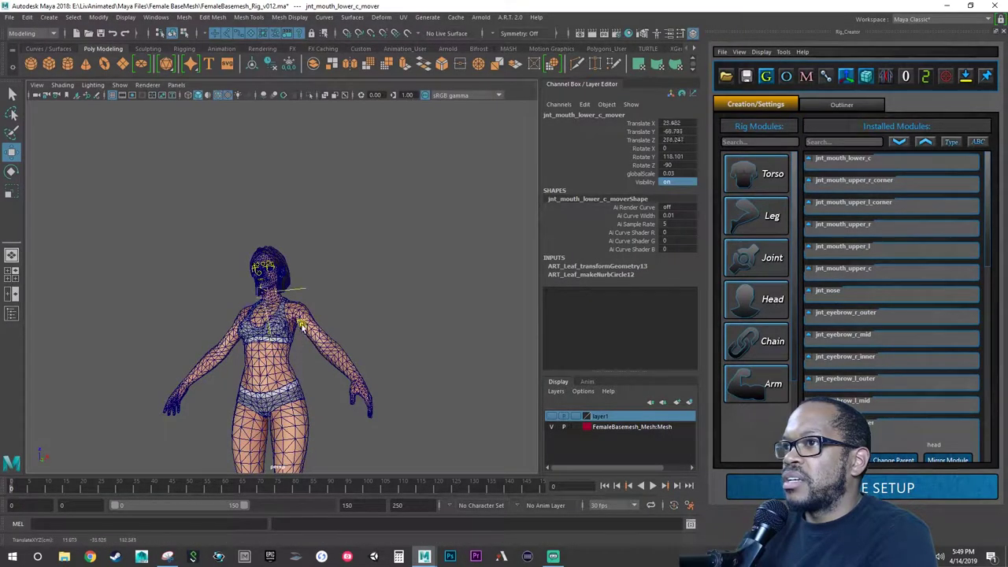
Zoom in on the face and drag the lower mouth mover up to just below the chin
right_click_drag(283, 319, 366, 310, "alt")
middle_click_drag(366, 311, 496, 344, "alt")
left_click_drag(496, 344, 487, 349, "alt")
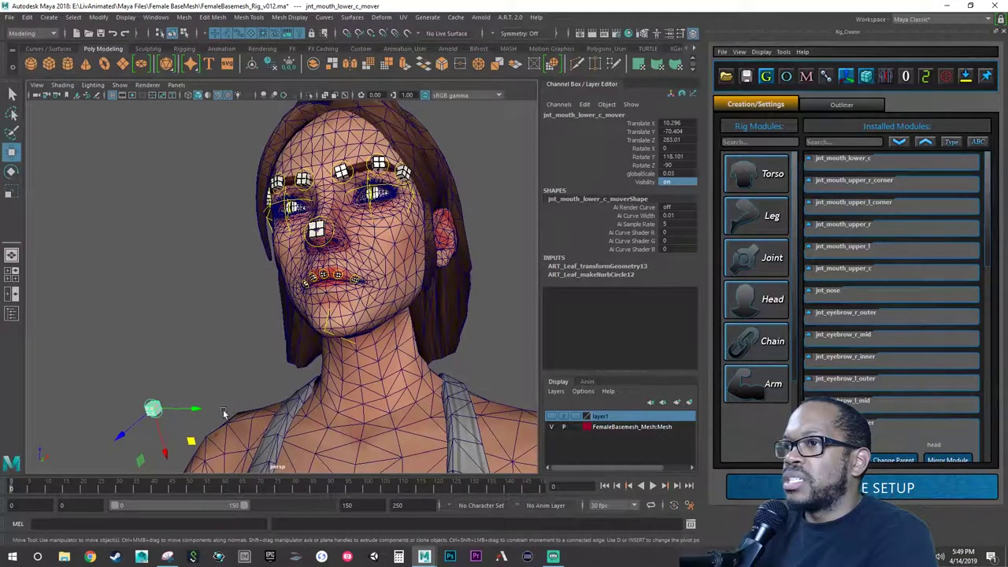
left_click_drag(133, 429, 168, 402)
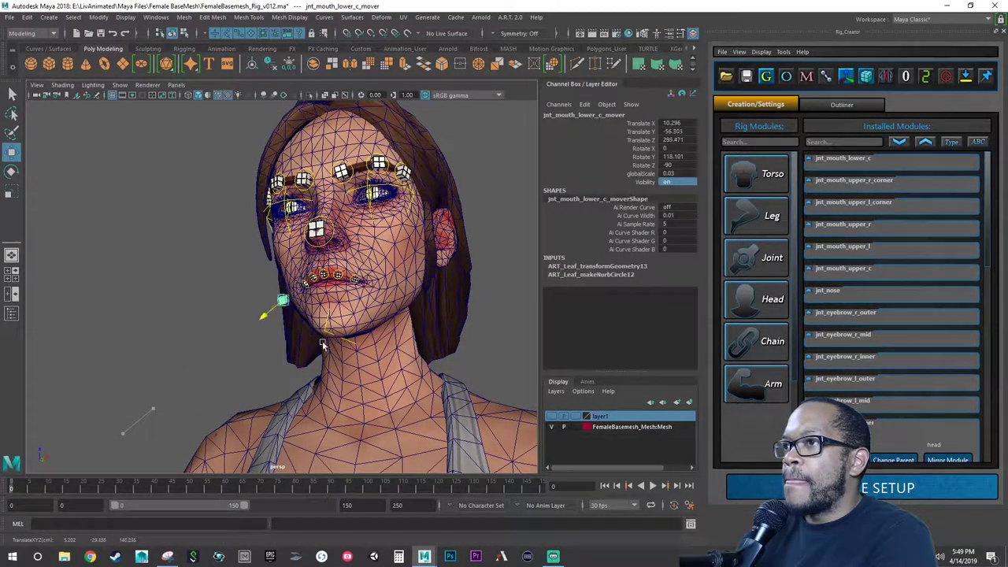
right_click_drag(271, 315, 388, 309, "alt")
left_click_drag(387, 309, 323, 323, "alt")
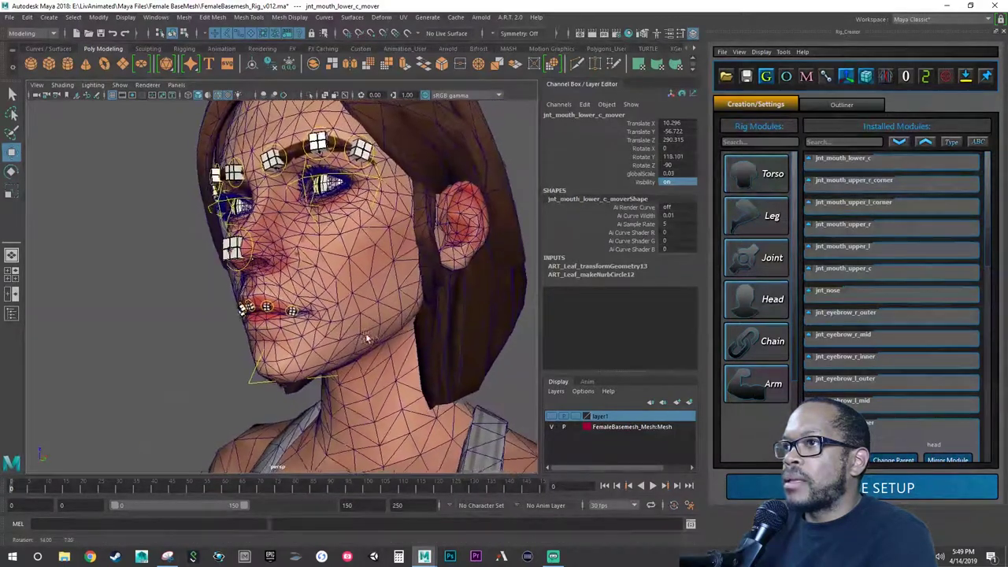
right_click_drag(322, 322, 289, 340, "alt")
mouse_move(288, 341)
left_mouse_down("alt")
mouse_move(315, 326)
mouse_move(296, 345)
left_mouse_up("alt")
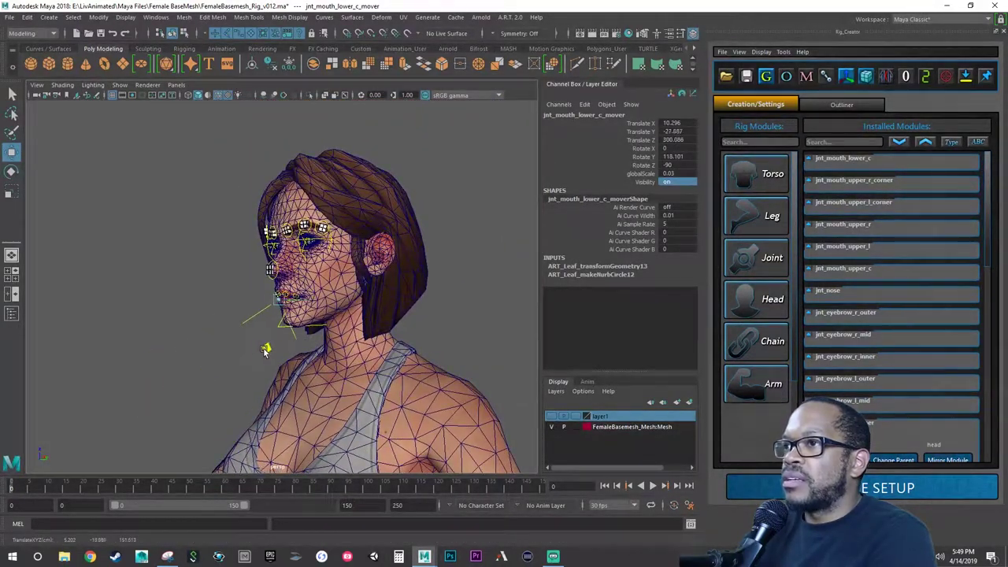
Frame the lower mouth mover and nudge it toward the lips, checking the chin from several angles
key("f")
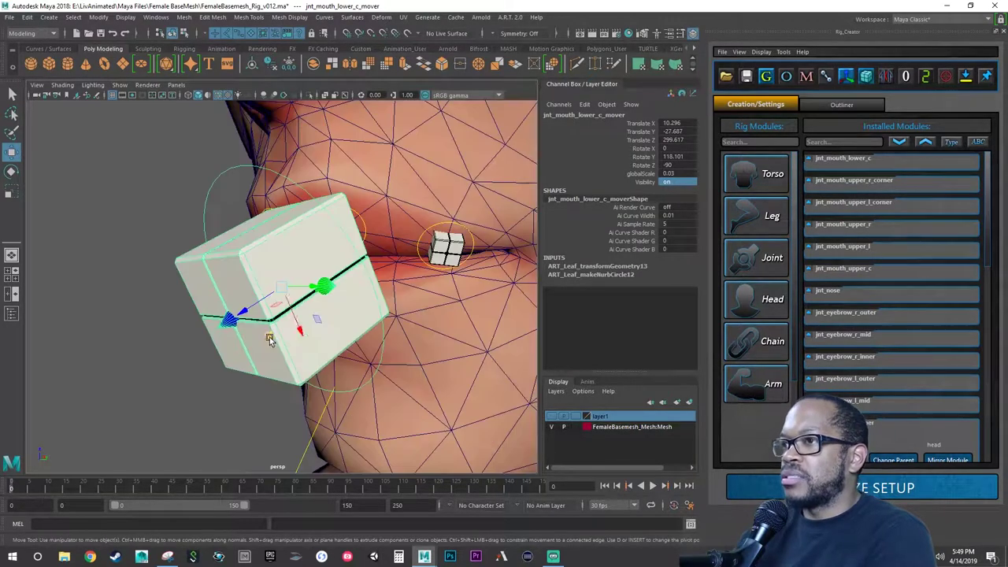
right_click_drag(356, 316, 370, 319, "alt")
left_click_drag(370, 319, 377, 317, "alt")
right_click_drag(377, 317, 233, 353, "alt")
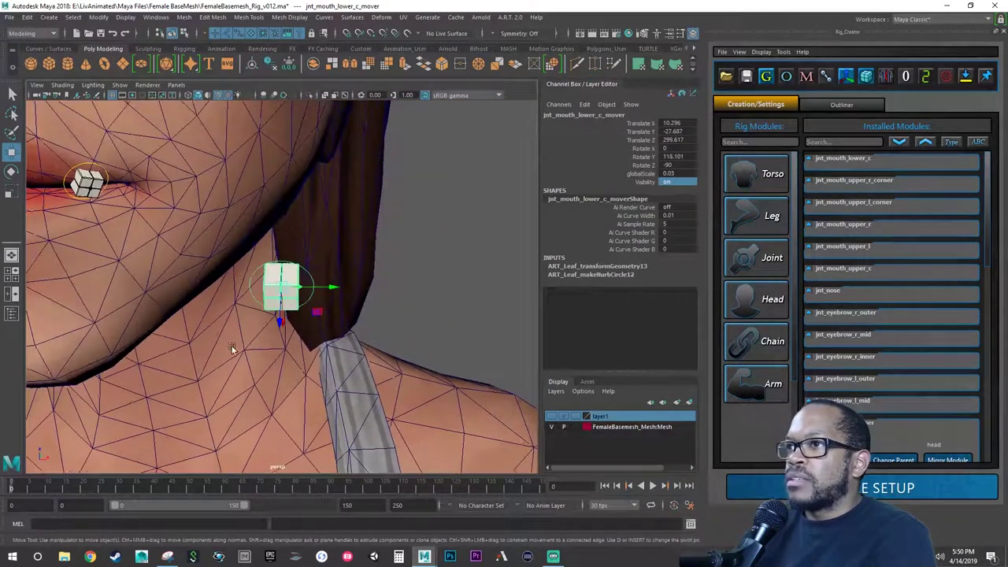
left_click_drag(234, 354, 340, 336, "alt")
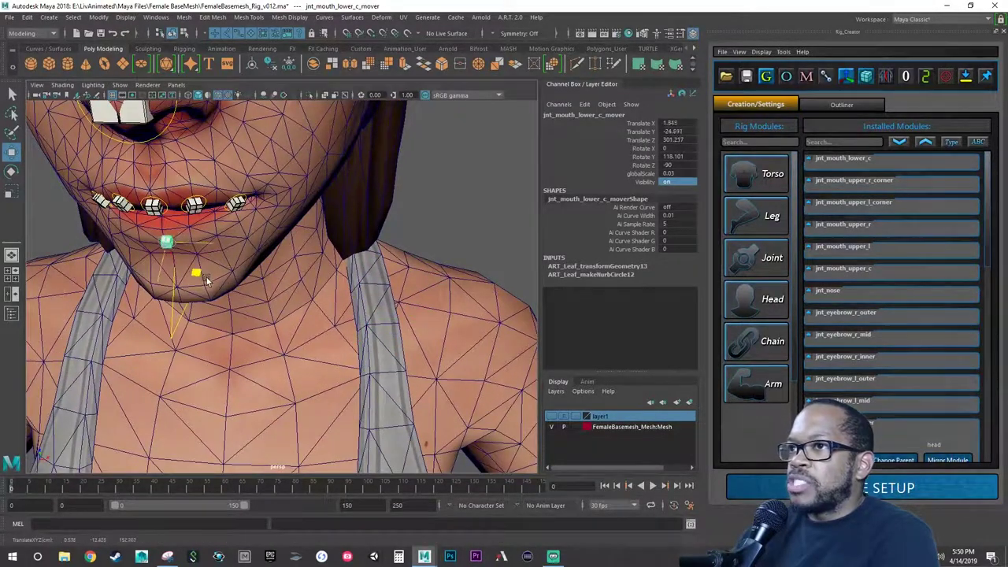
left_click_drag(195, 257, 263, 270)
right_click_drag(339, 296, 396, 312, "alt")
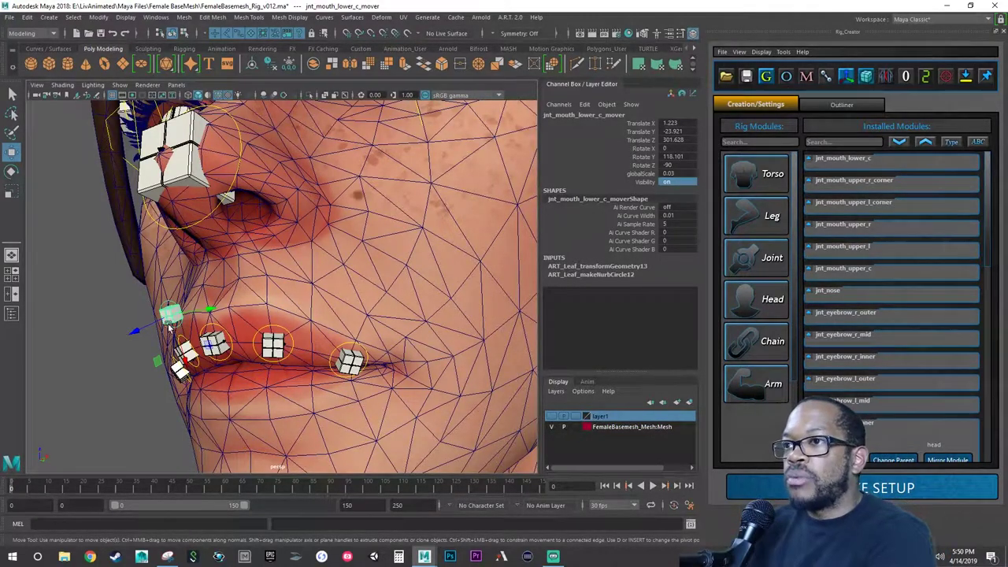
left_click_drag(189, 346, 242, 337, "alt")
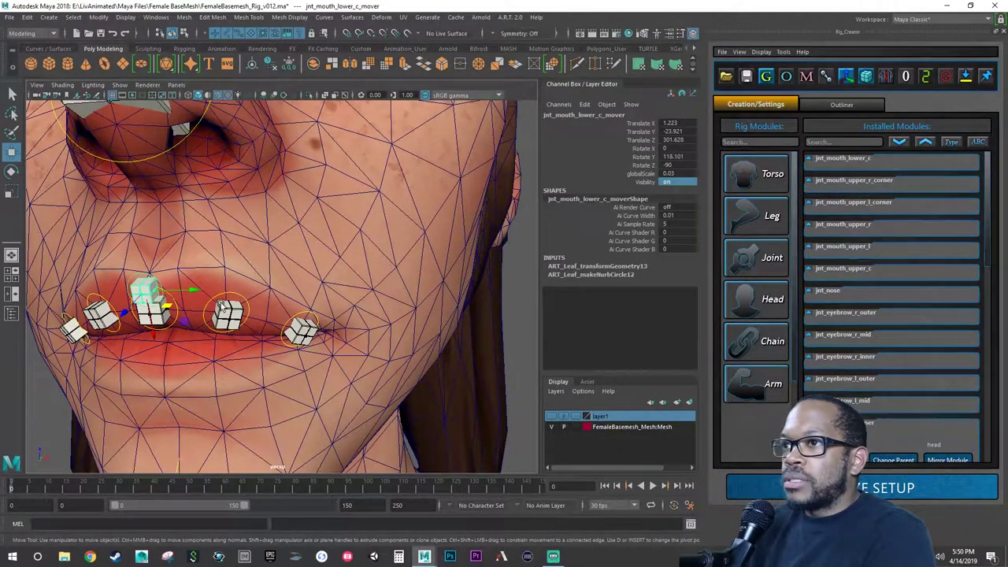
left_click_drag(223, 307, 398, 256, "alt")
Drag the mover onto the centre of the lower lip (X 1.223, Y -19.84, Z 299.949) and check it in front view
key("f")
scroll(367, 288, "down", 3)
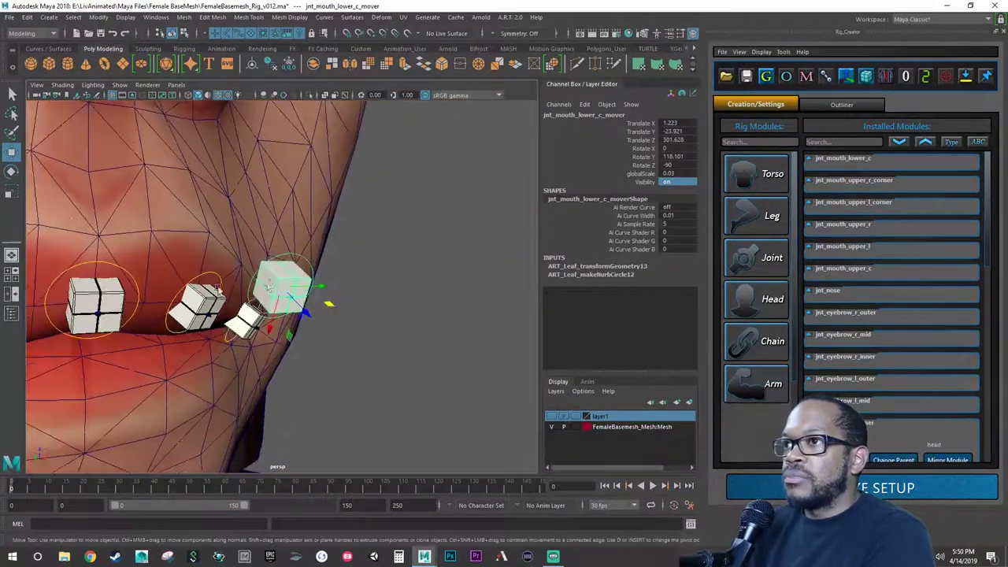
left_click_drag(367, 288, 430, 296, "alt")
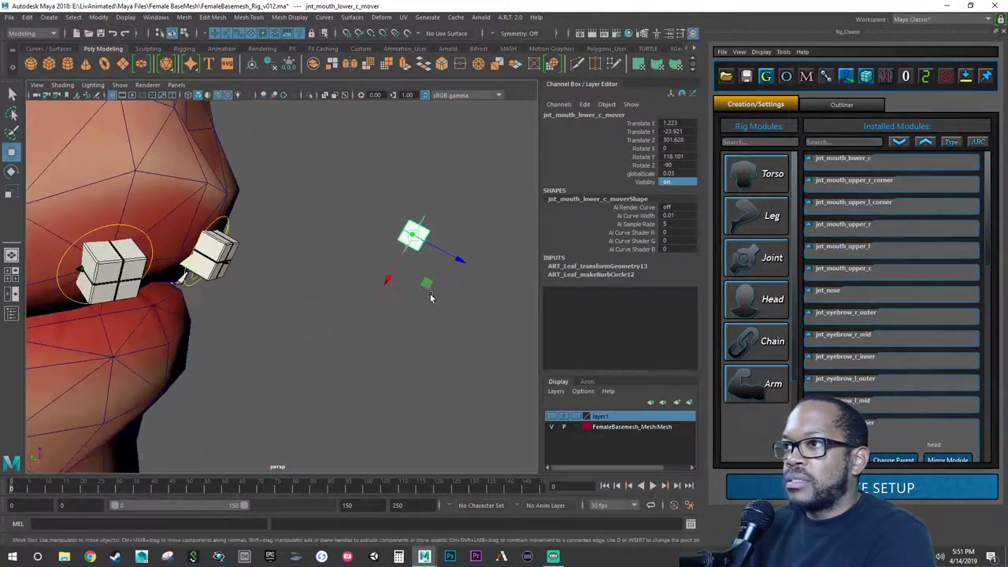
middle_click_drag(426, 286, 188, 360)
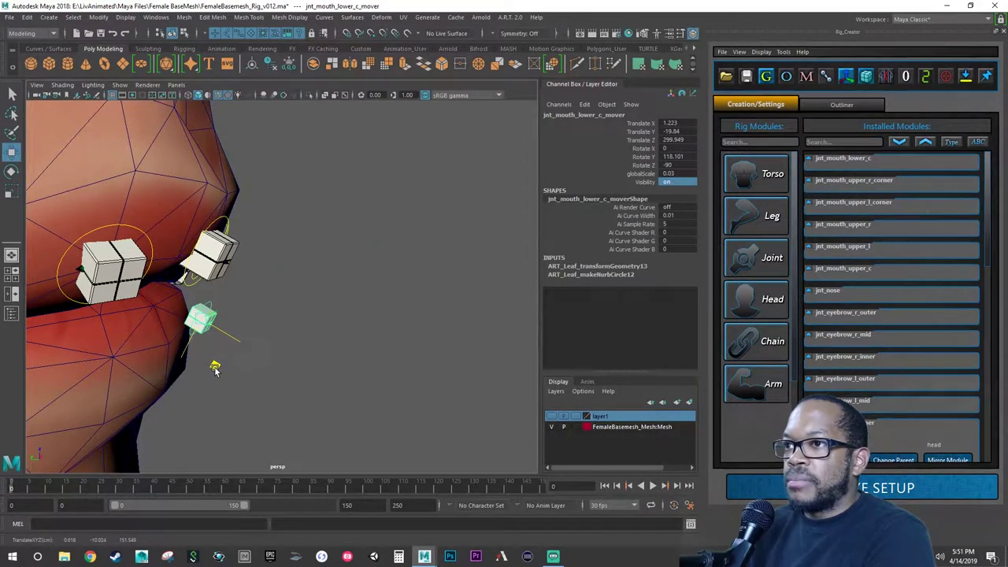
left_click_drag(214, 368, 314, 329, "alt")
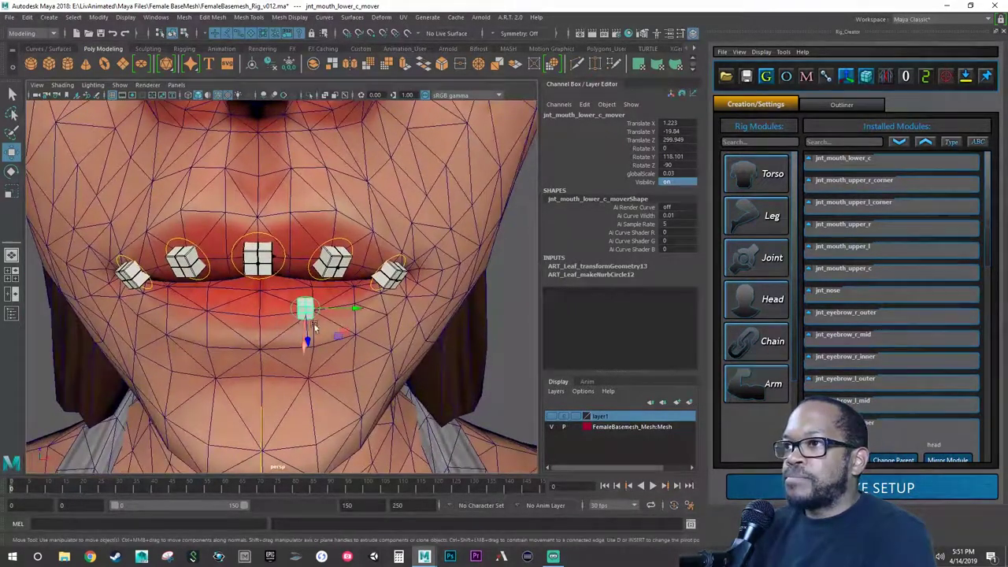
key("space")
key("space")
middle_click_drag(263, 407, 297, 334, "alt")
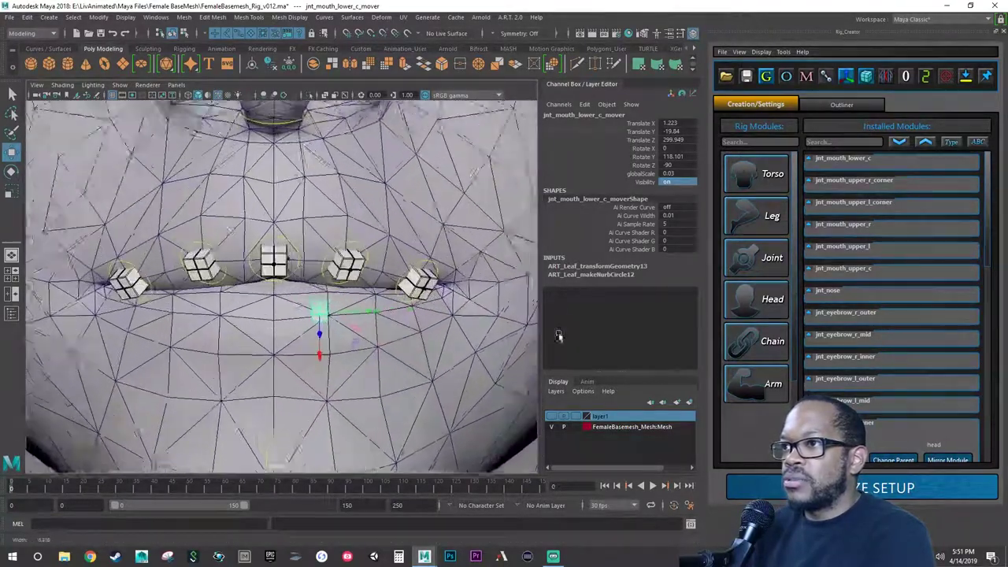